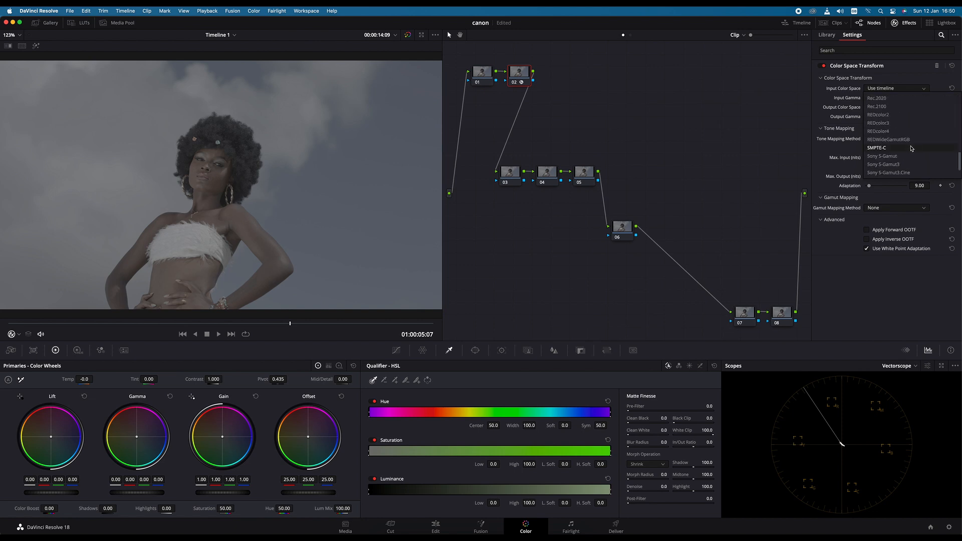
- Set node 02's Color Space Transform input color space to REDWideGamutRGB and its input gamma to REDlogFilm
click(897, 139)
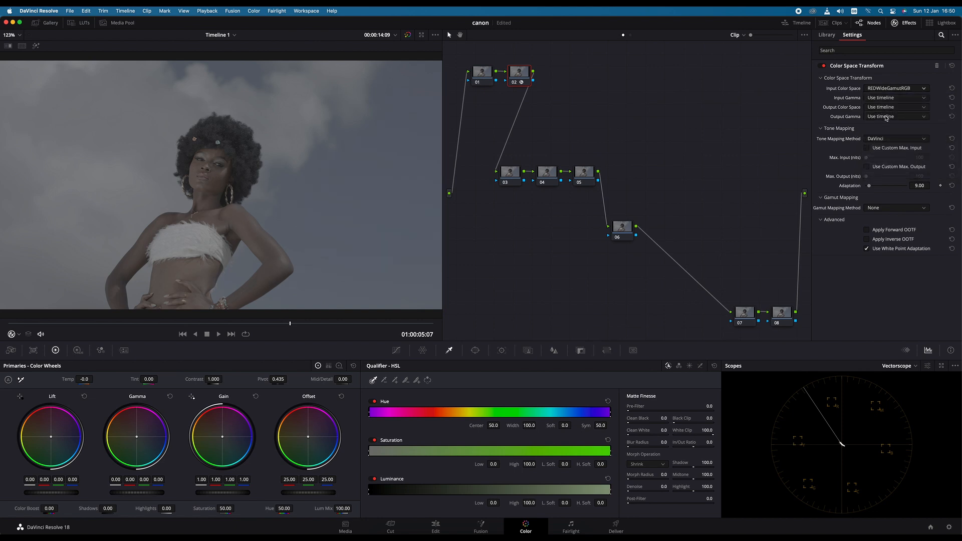
click(921, 98)
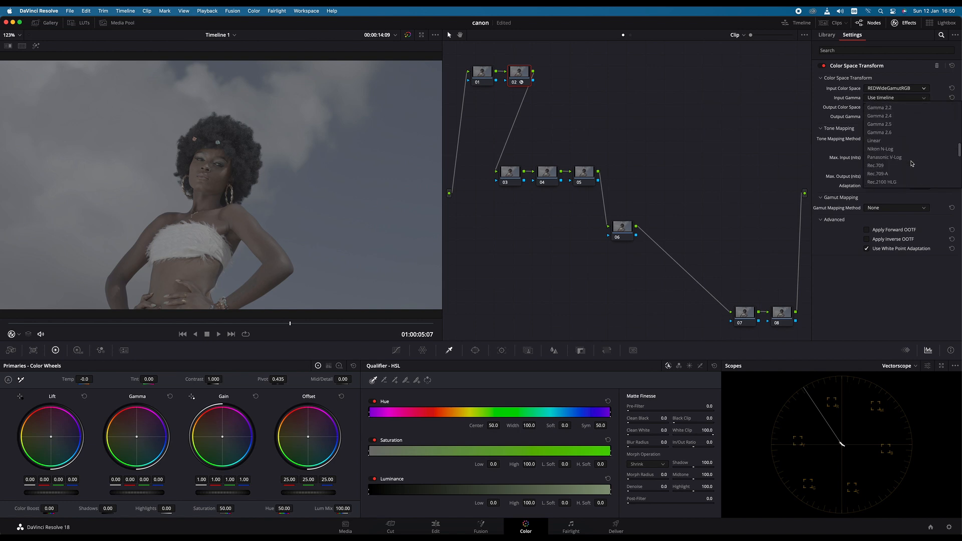
scroll(902, 167, down, 5)
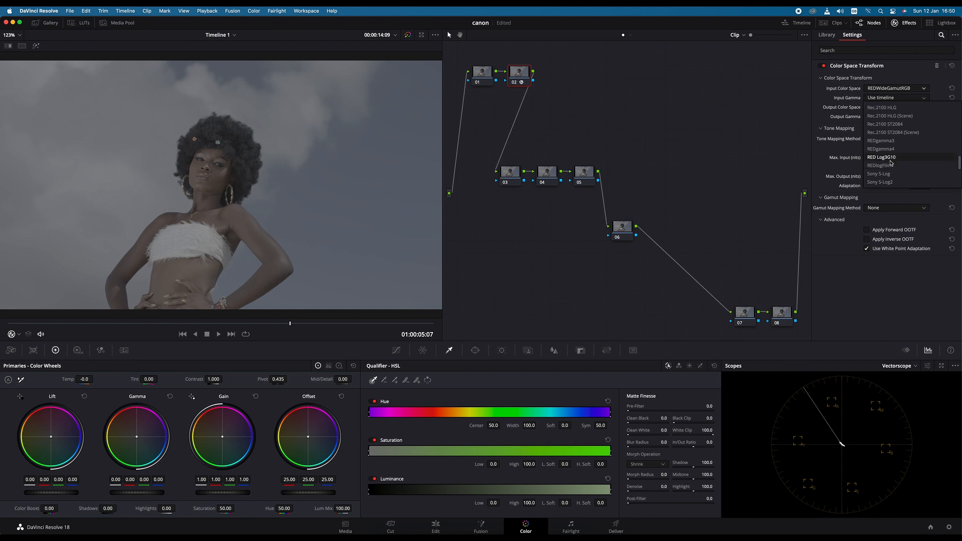
click(884, 165)
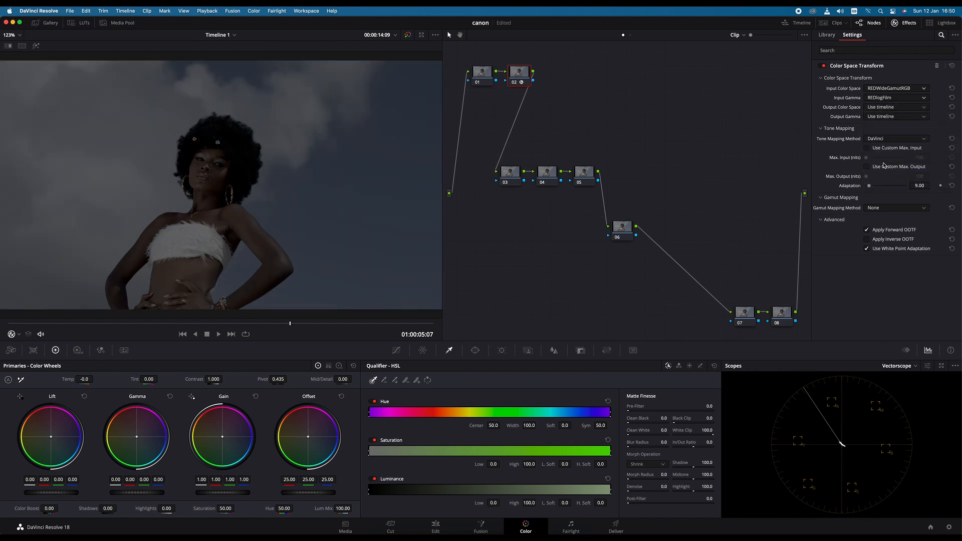
- Try RED Log3G10 as node 02's input gamma and switch back to REDlogFilm
click(910, 99)
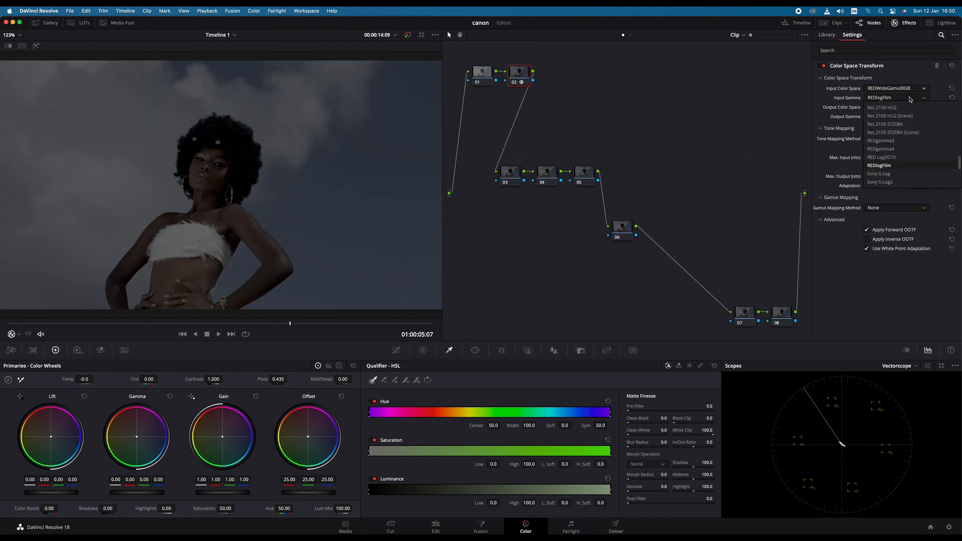
click(894, 157)
click(900, 97)
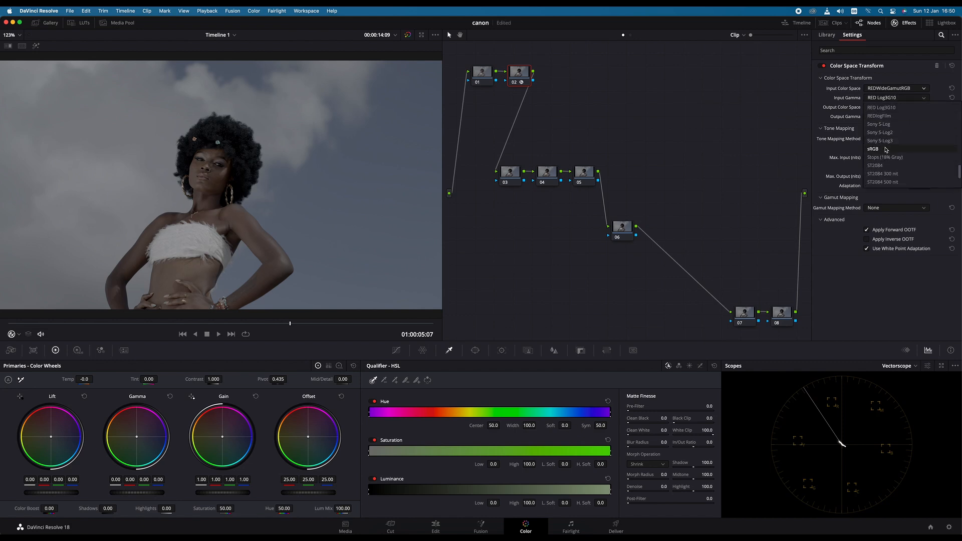
click(885, 116)
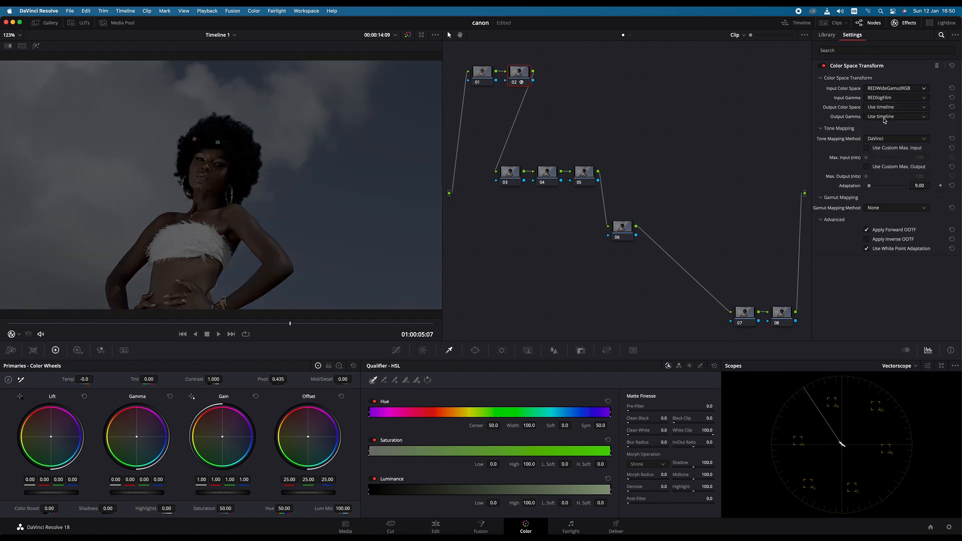
- Set node 02's output color space to DaVinci Wide Gamut and its output gamma to DaVinci Intermediate
click(919, 110)
scroll(896, 183, down, 3)
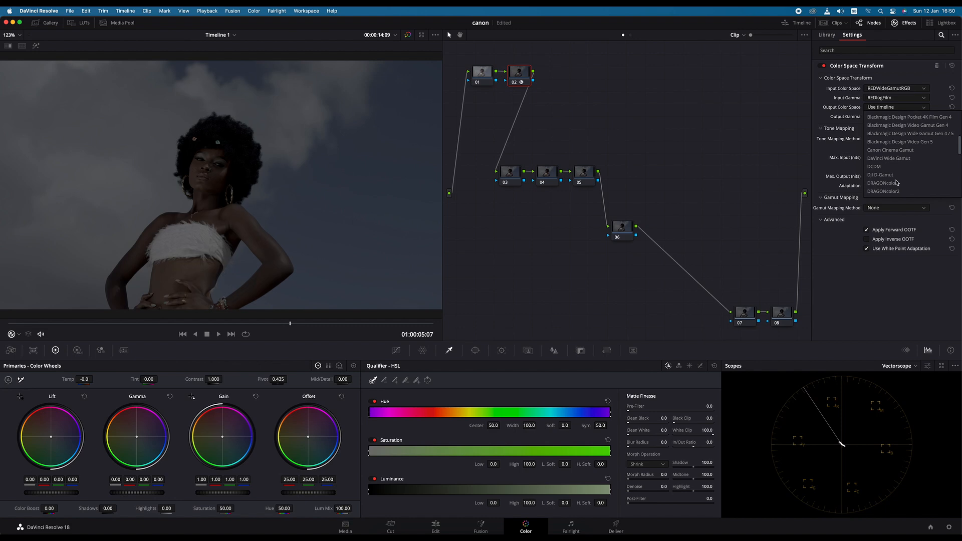
click(886, 159)
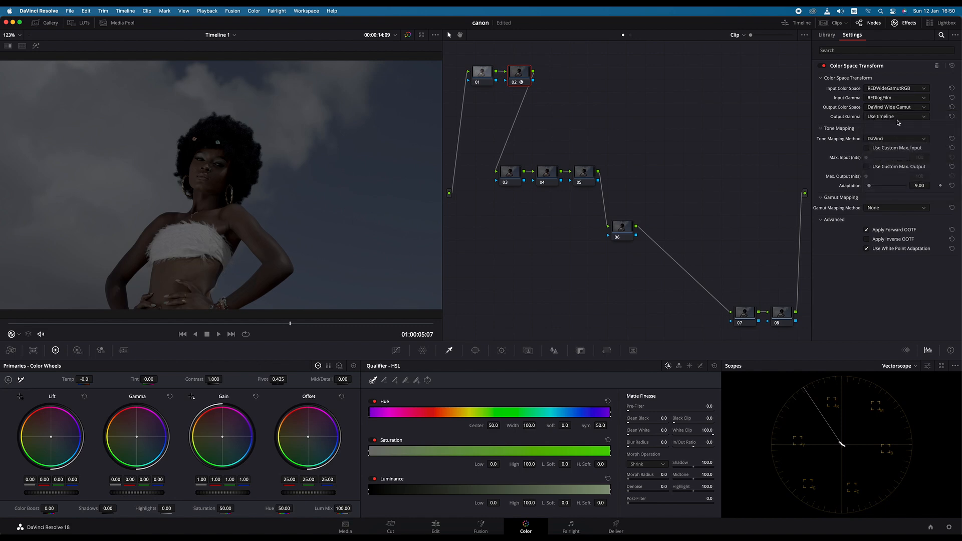
click(899, 117)
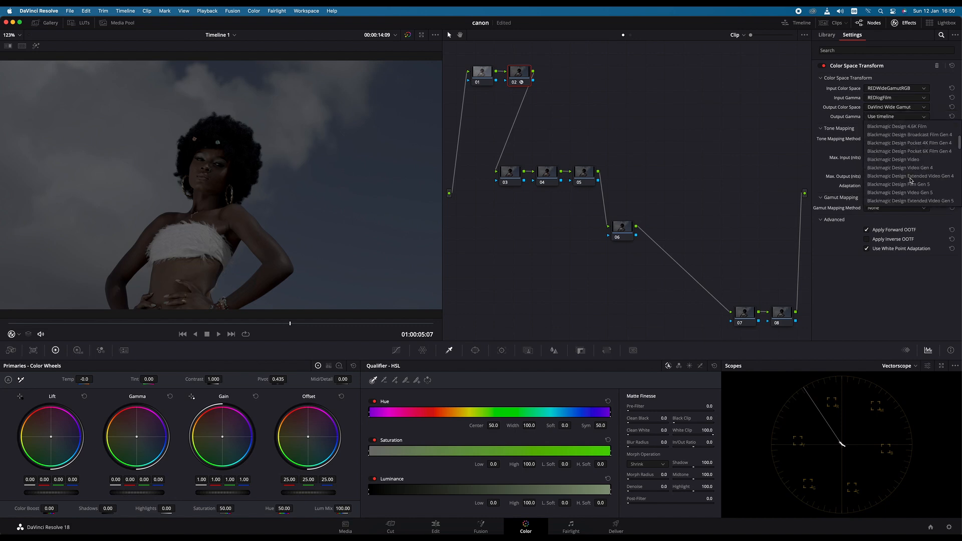
click(894, 193)
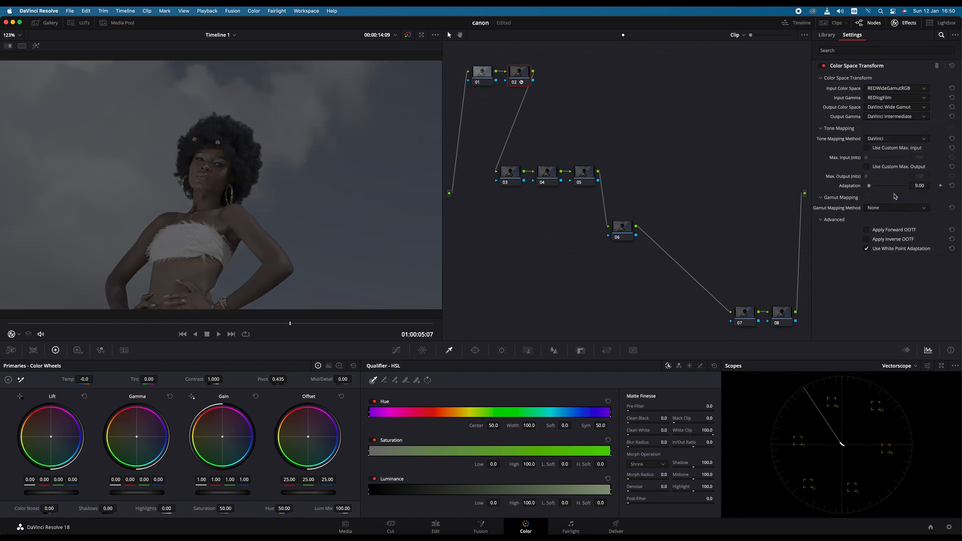
- Apply a Color Space Transform to node 07 with DaVinci Wide Gamut input color space and DaVinci Intermediate input gamma
click(744, 313)
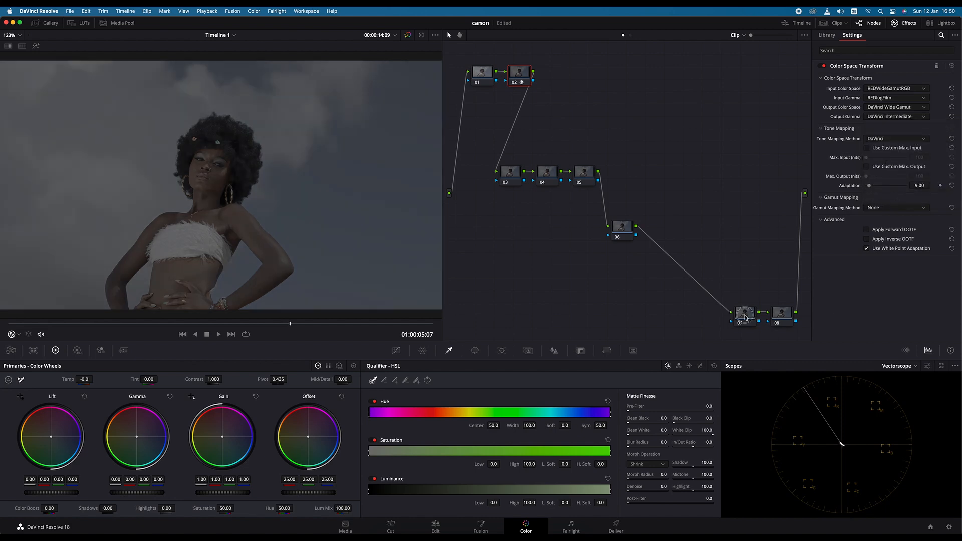
drag(867, 239, 760, 306)
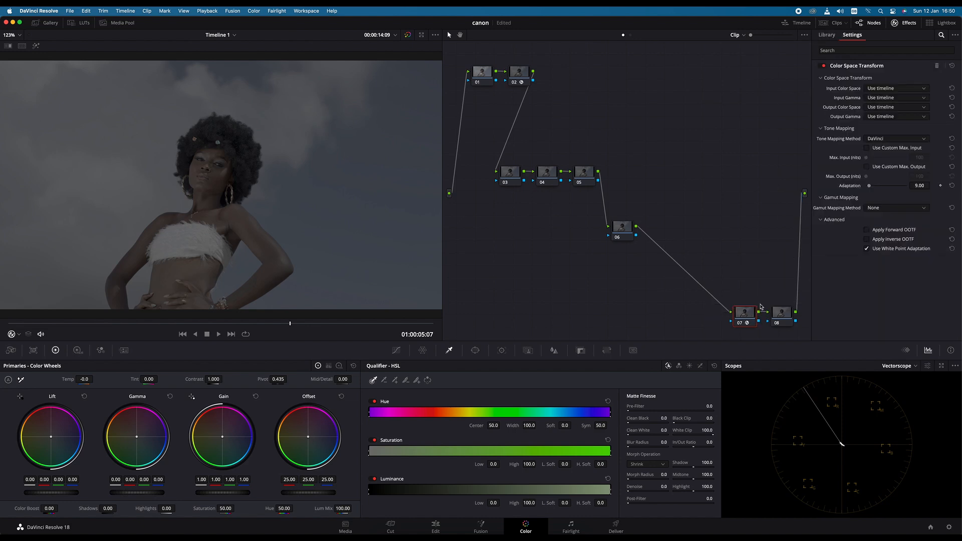
click(909, 89)
scroll(890, 156, down, 5)
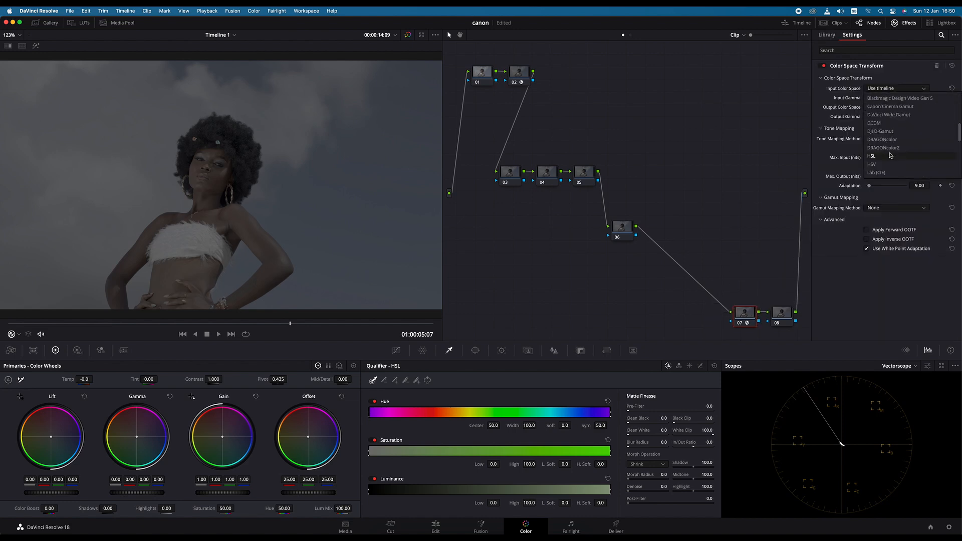
click(894, 115)
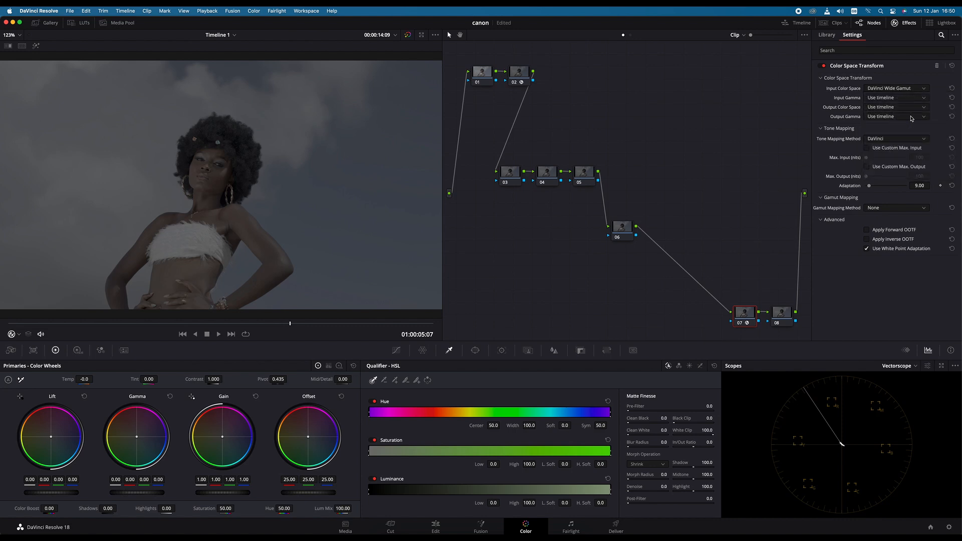
click(914, 99)
scroll(890, 163, down, 5)
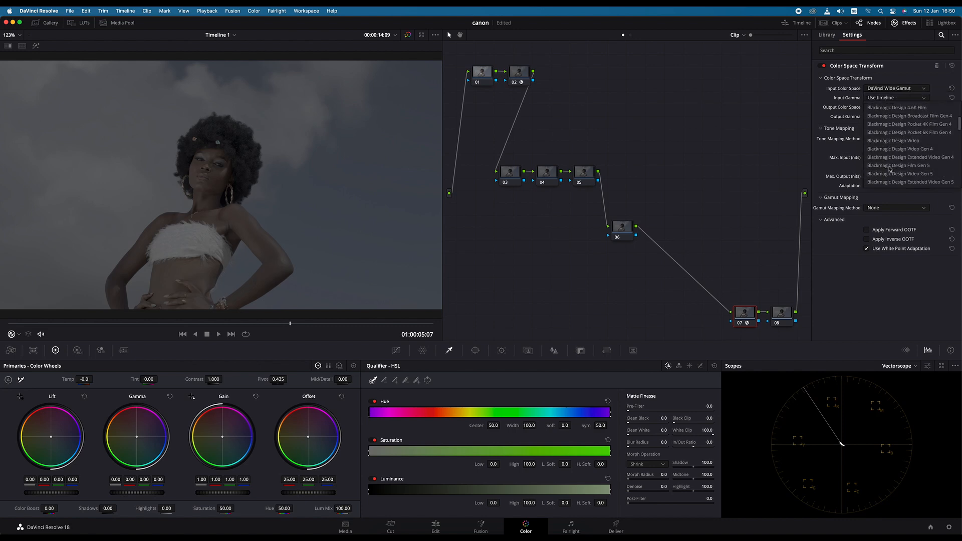
click(889, 148)
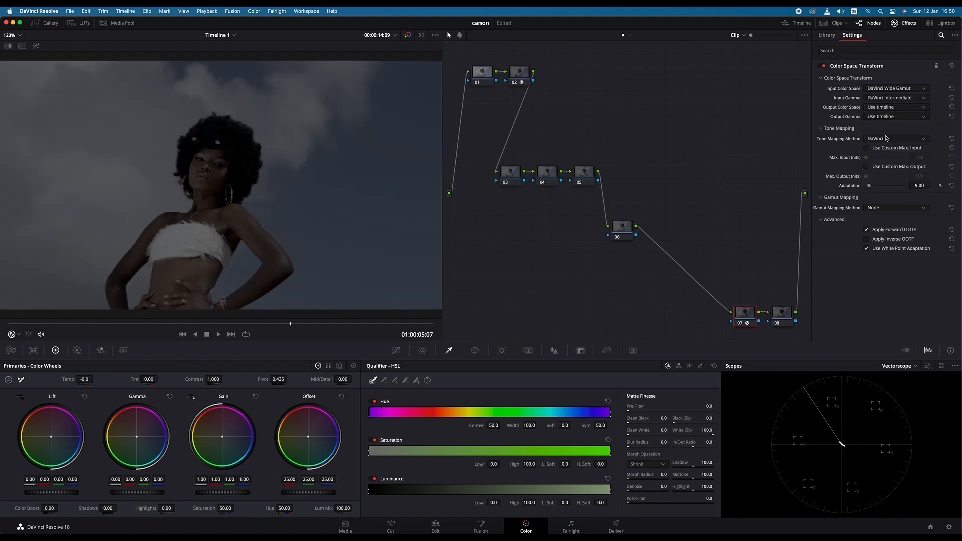
- Set node 07's output color space to Rec.709 and its output gamma to Gamma 2.4
click(895, 108)
scroll(891, 156, down, 5)
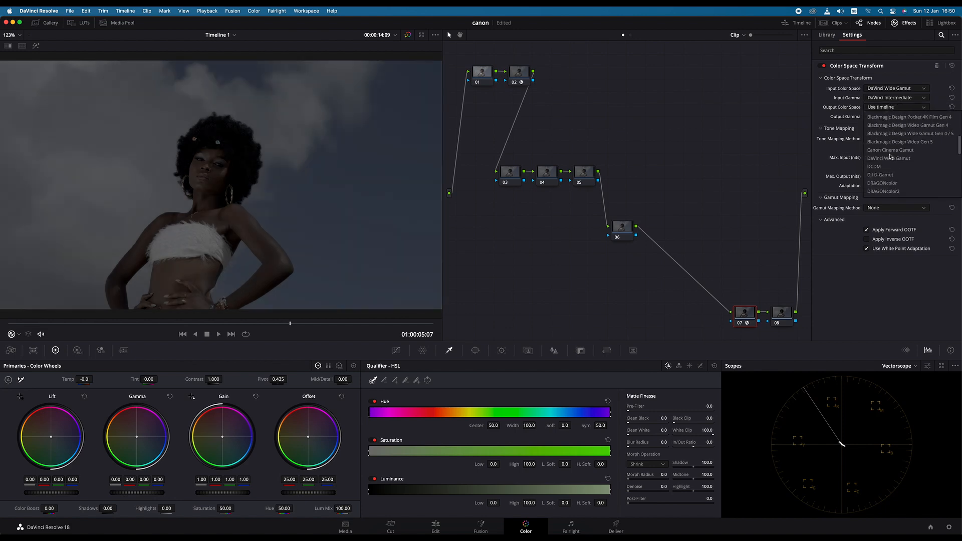
scroll(893, 163, down, 3)
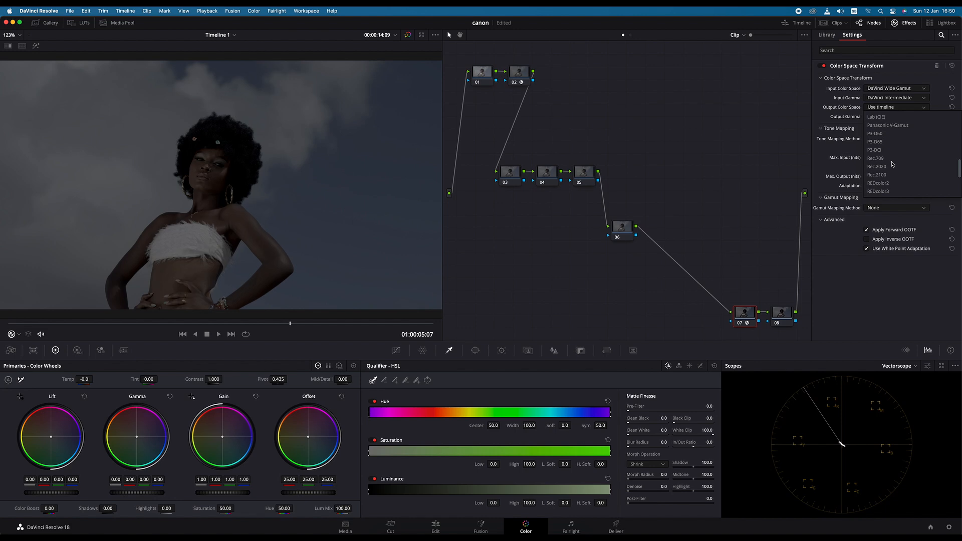
click(881, 159)
click(900, 119)
scroll(893, 188, down, 3)
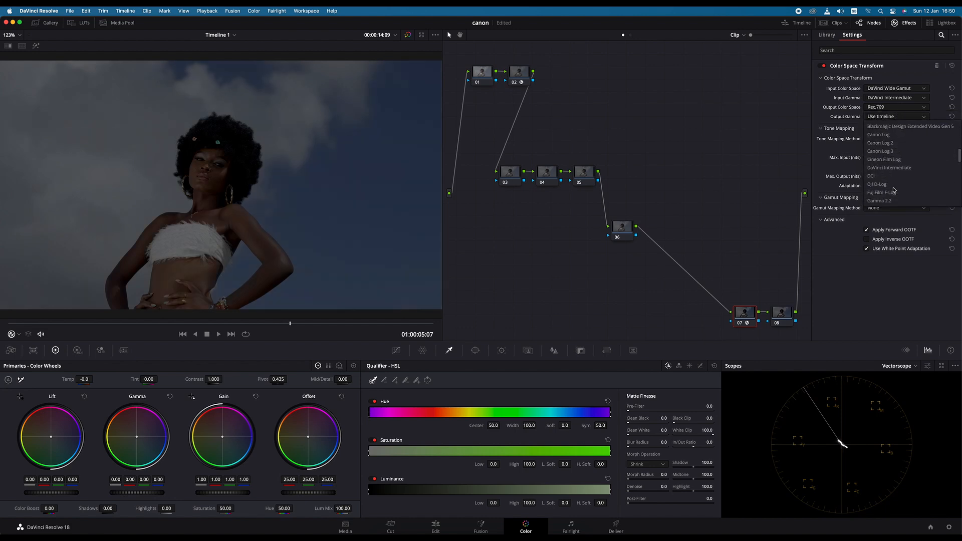
scroll(893, 186, down, 3)
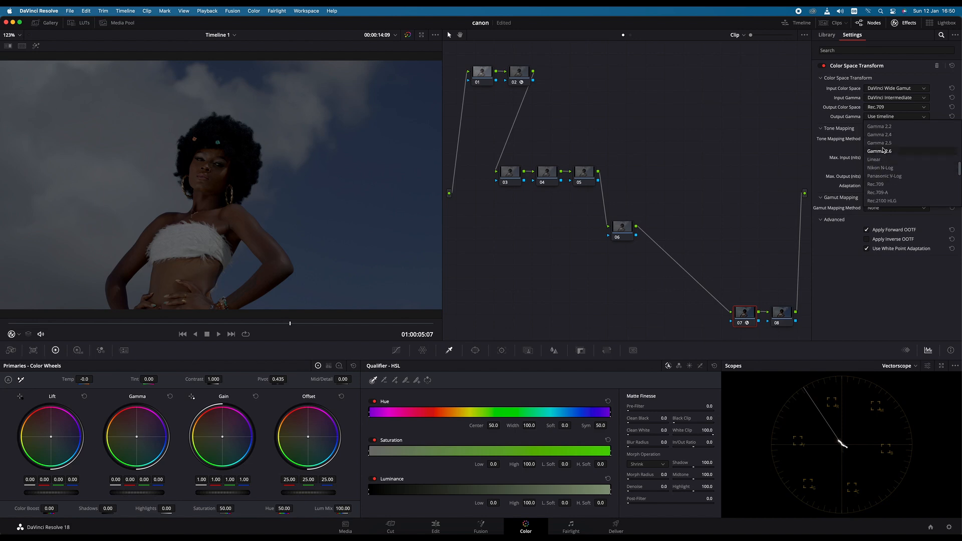
click(883, 136)
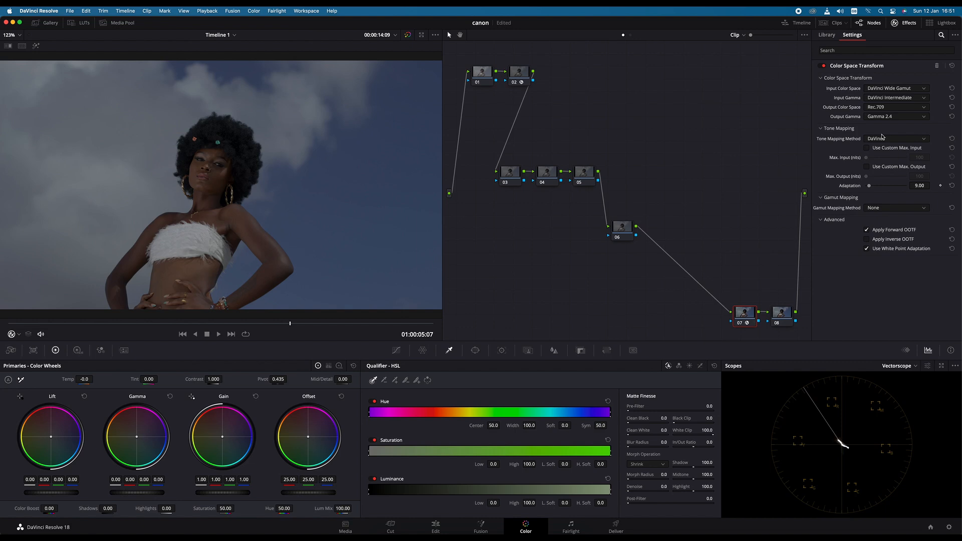
drag(746, 317, 745, 313)
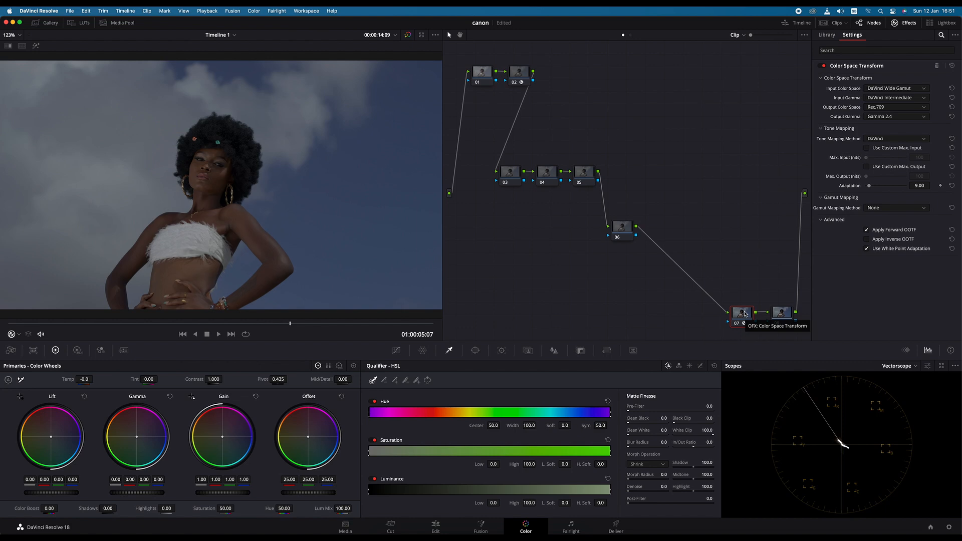
drag(742, 318, 751, 317)
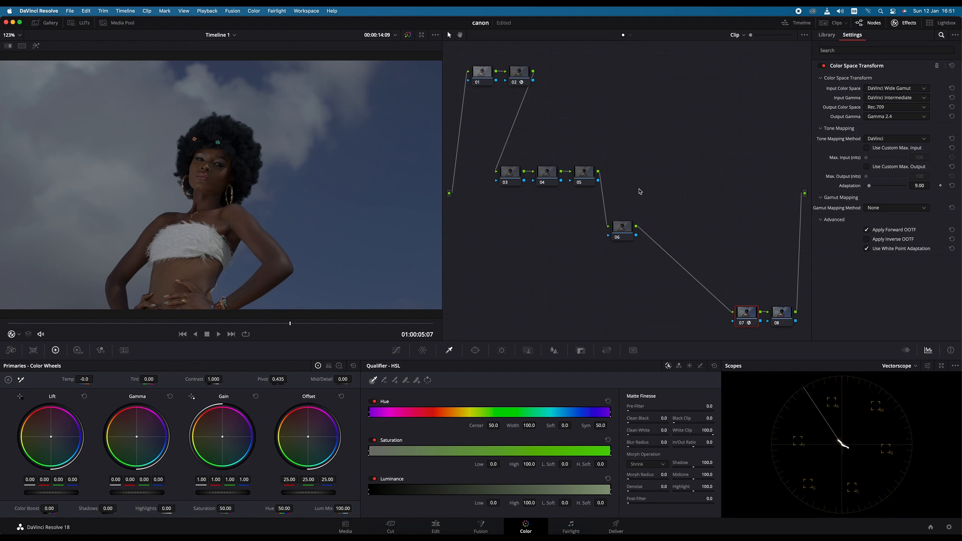
- Label nodes 03, 04 and 05 as hdr, pr and con respectively
click(516, 171)
right_click(514, 167)
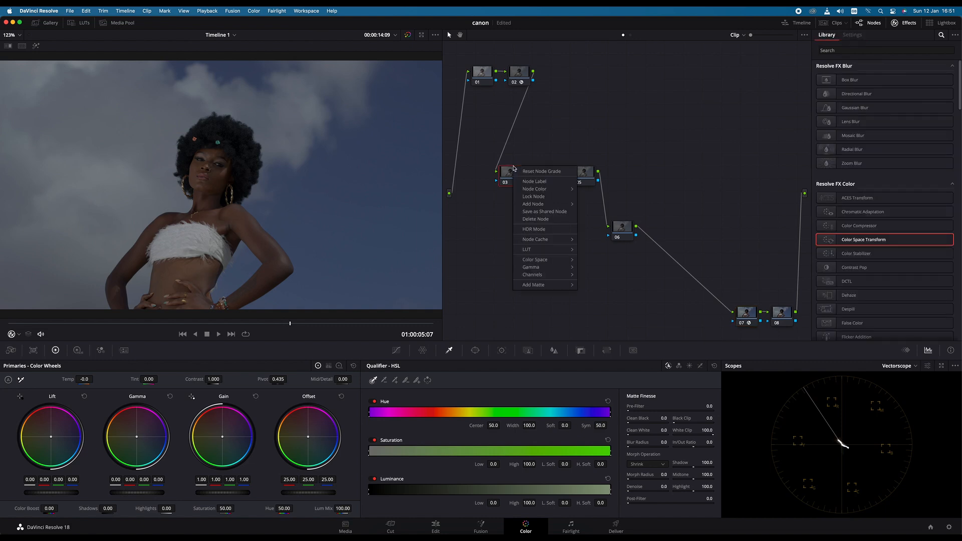
click(536, 183)
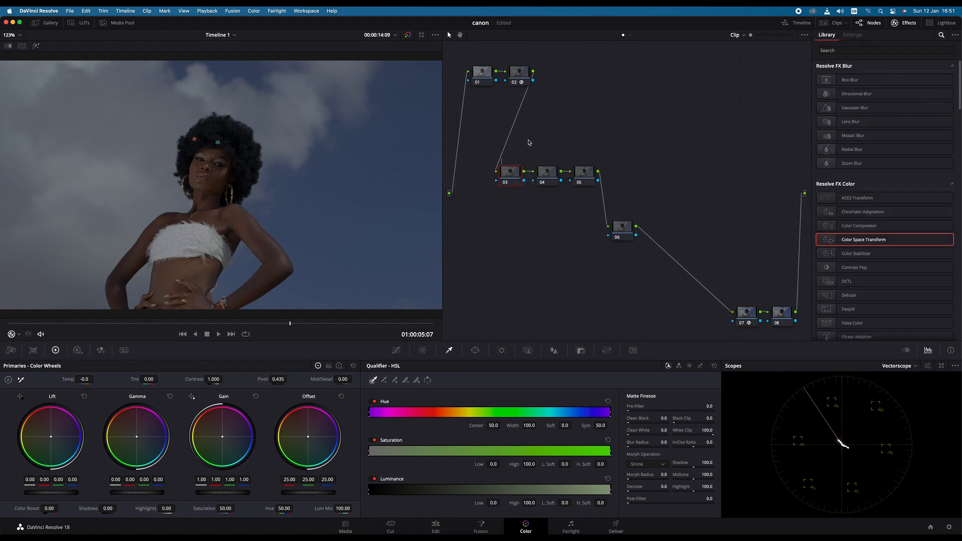
text(hdr)
right_click(551, 174)
click(570, 191)
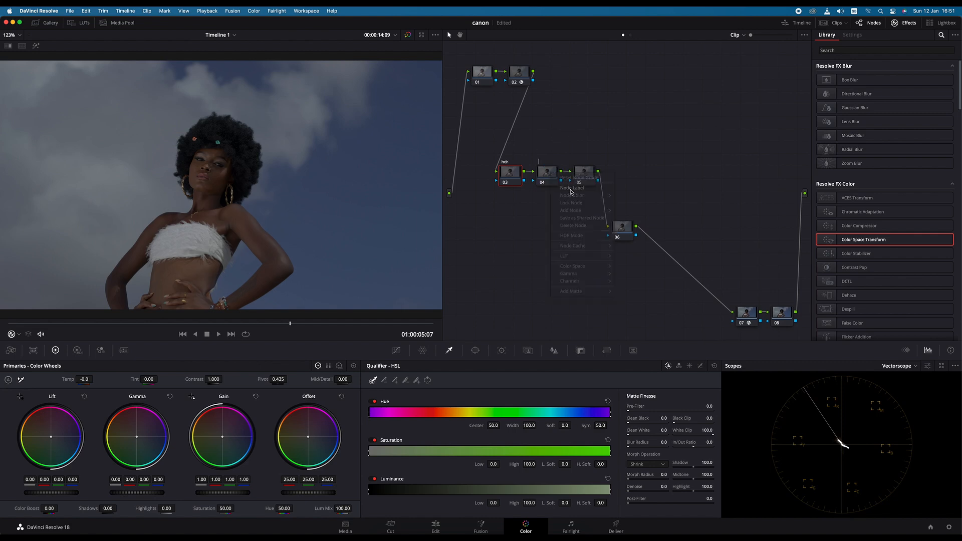
text(pr)
right_click(589, 170)
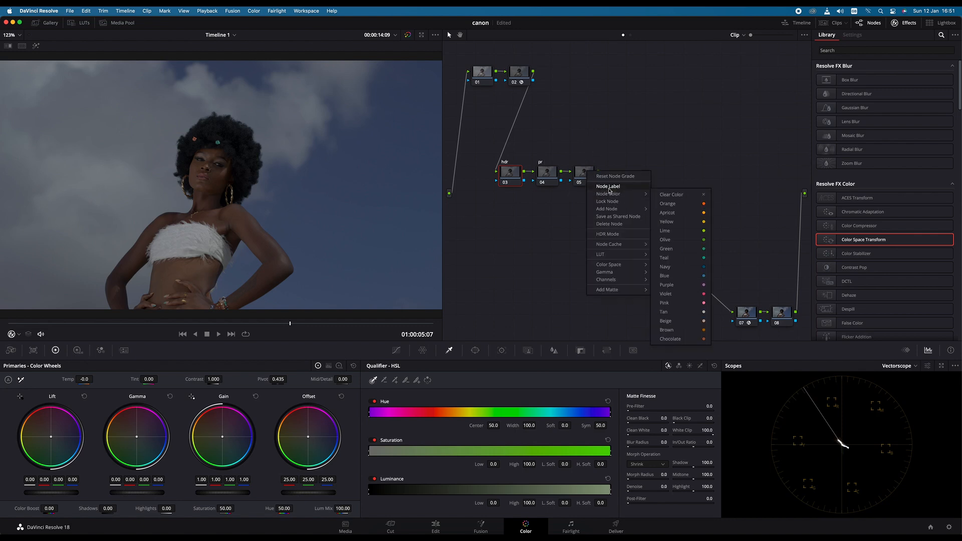
click(612, 187)
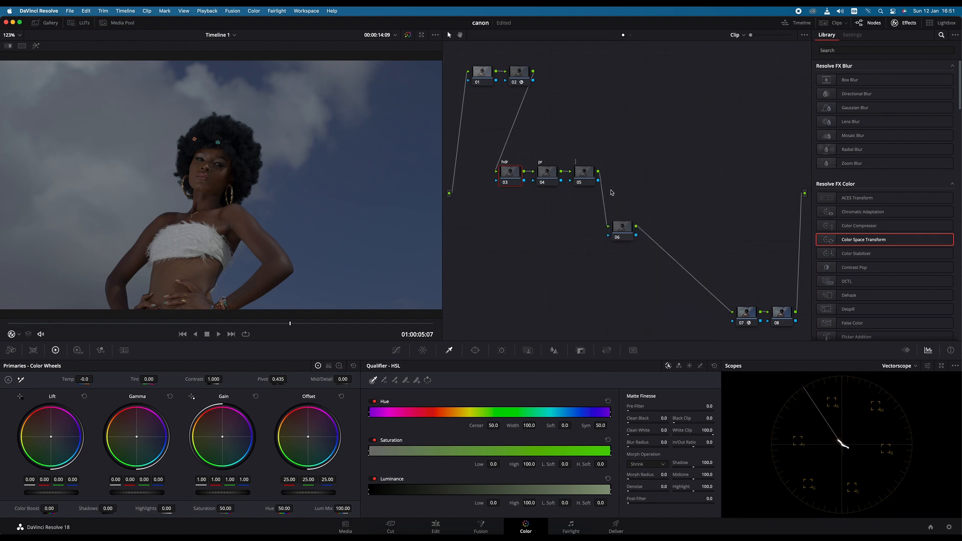
text(con)
- Select the pr node for grading and switch the scopes from Vectorscope to Waveform
drag(547, 172, 544, 173)
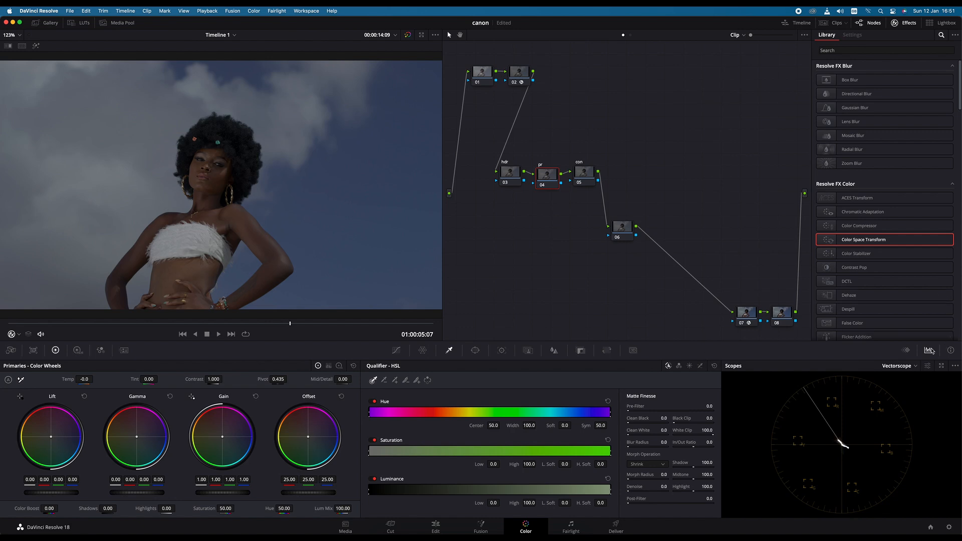
click(916, 366)
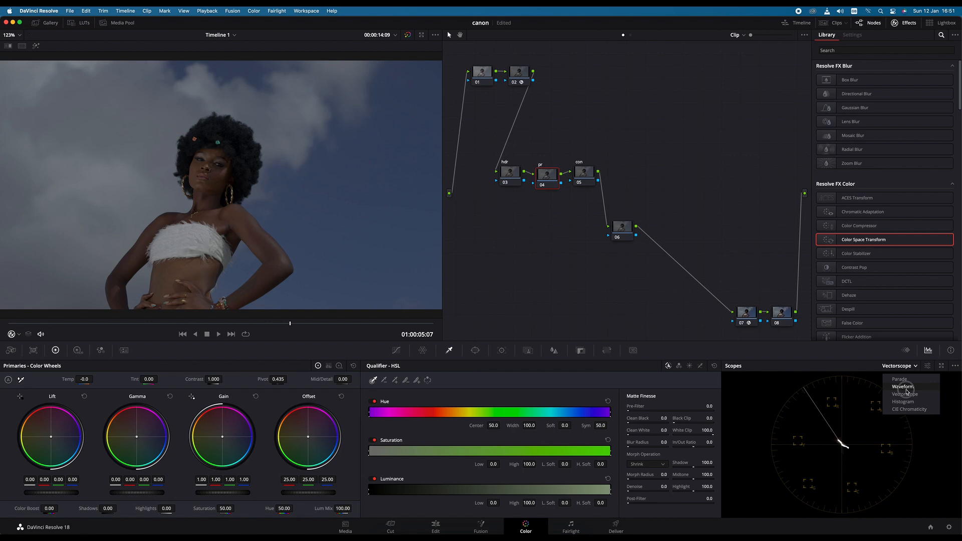
click(905, 387)
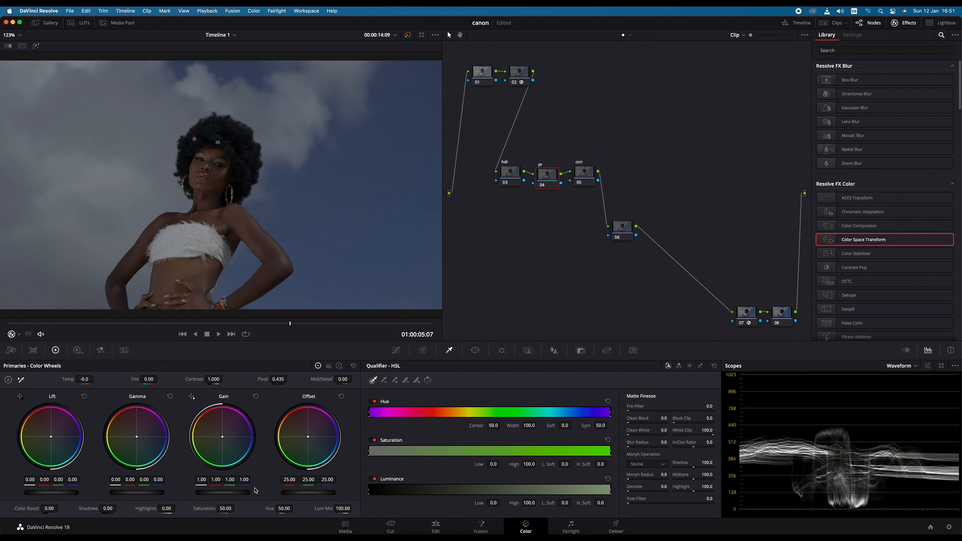
- Adjust the primaries on the pr node to Gain 1.52, Gamma -0.01, Lift 0.01 and Saturation 79.60
drag(221, 492, 376, 495)
drag(146, 493, 121, 491)
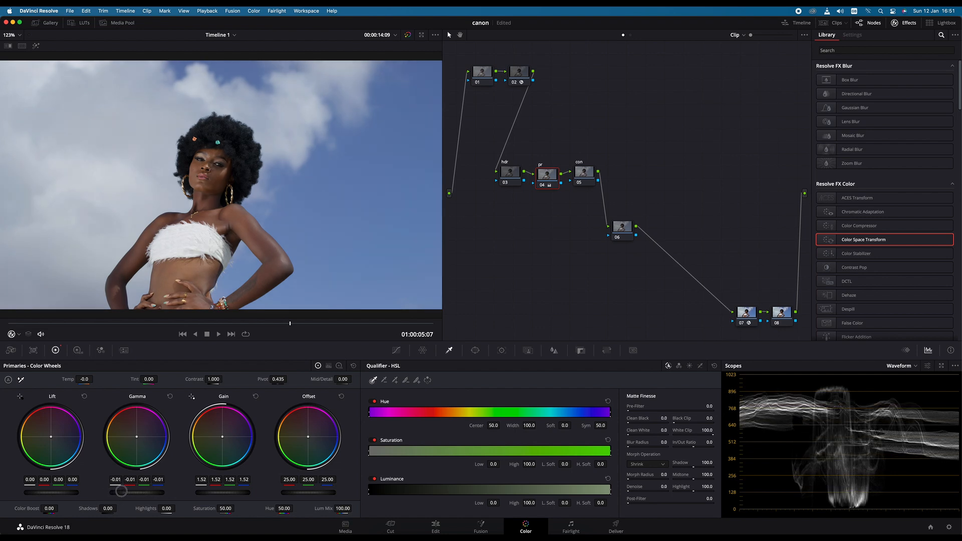
drag(43, 494, 50, 495)
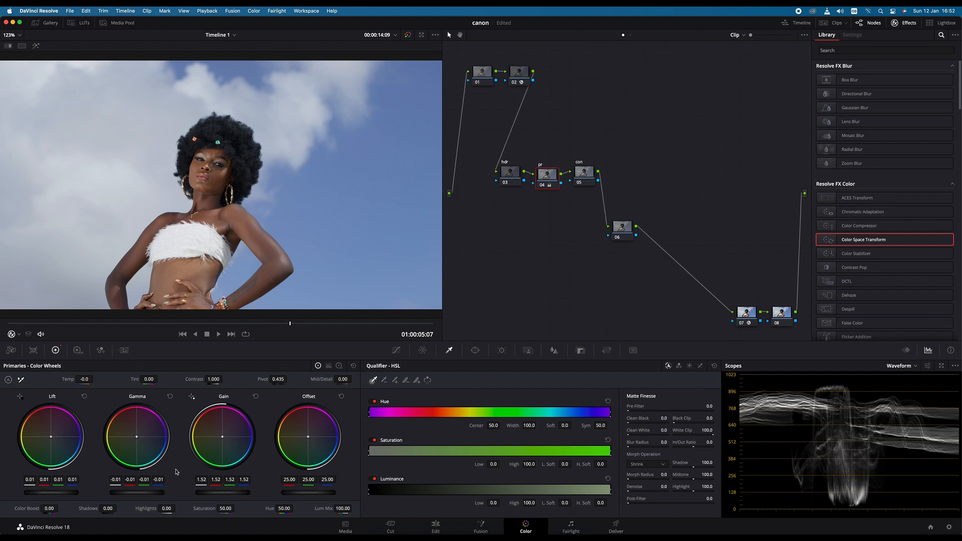
drag(225, 510, 279, 489)
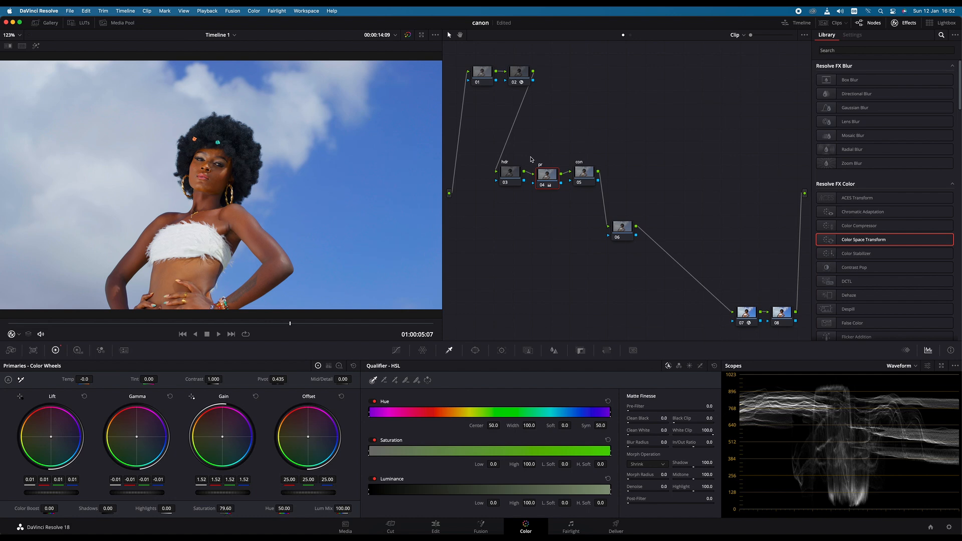
- Enable HDR Mode on the hdr node and set its gamma to Sony S-Log
right_click(509, 175)
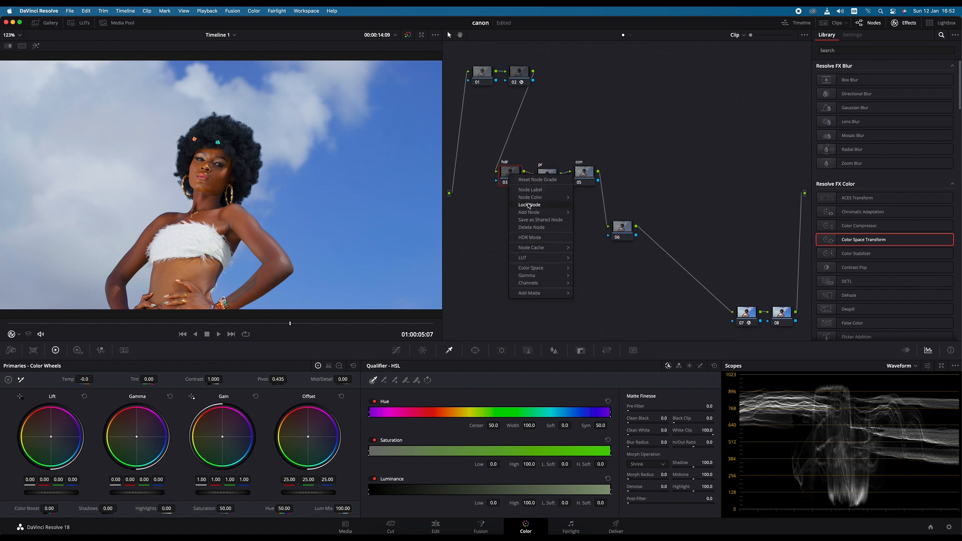
click(535, 238)
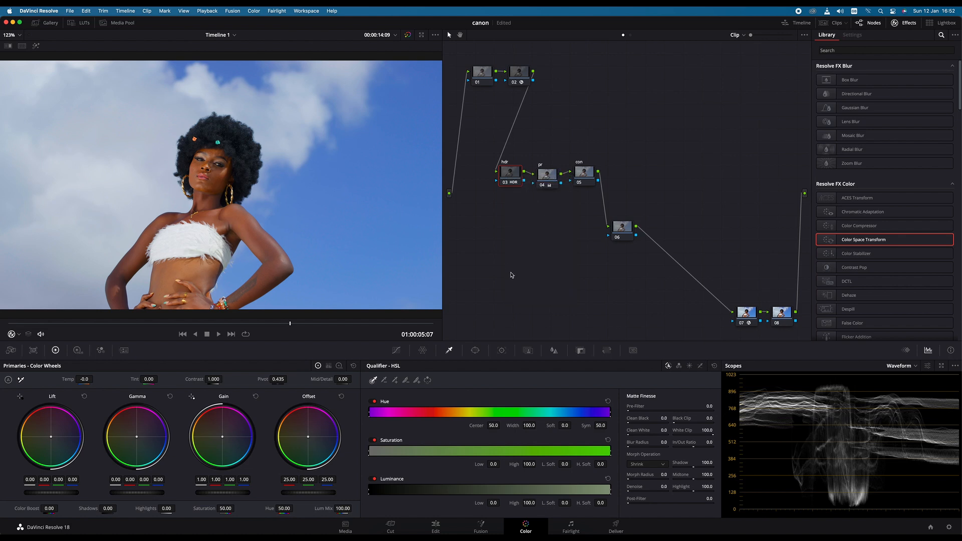
right_click(512, 176)
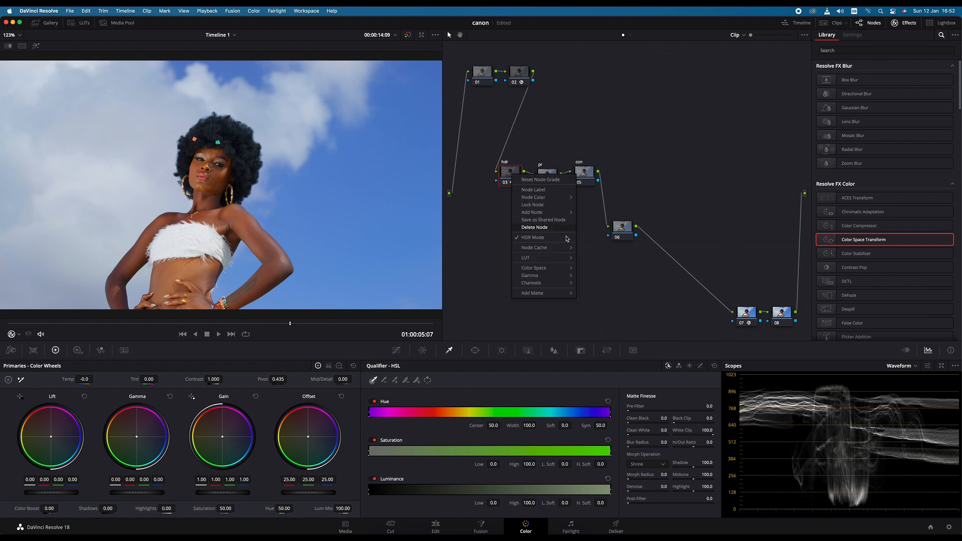
mouse_move(531, 275)
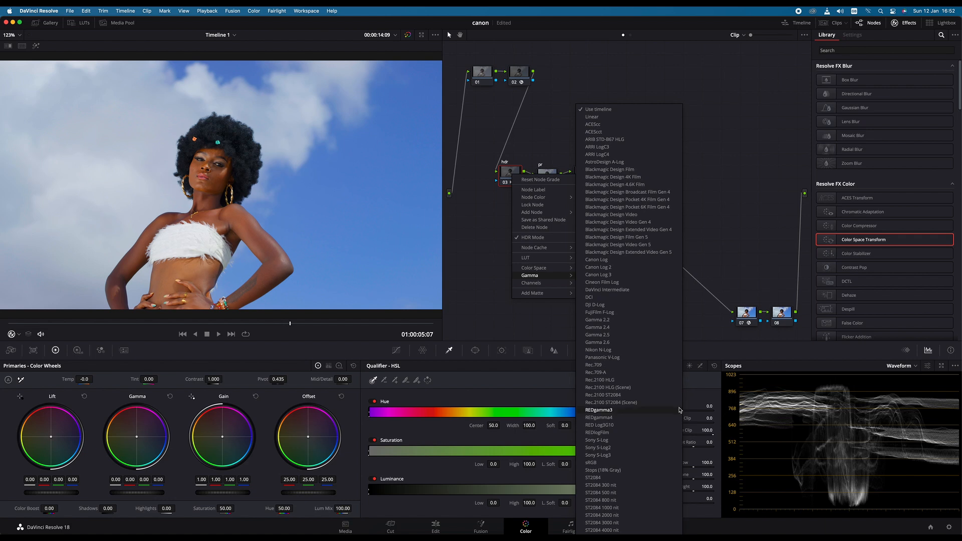
click(600, 440)
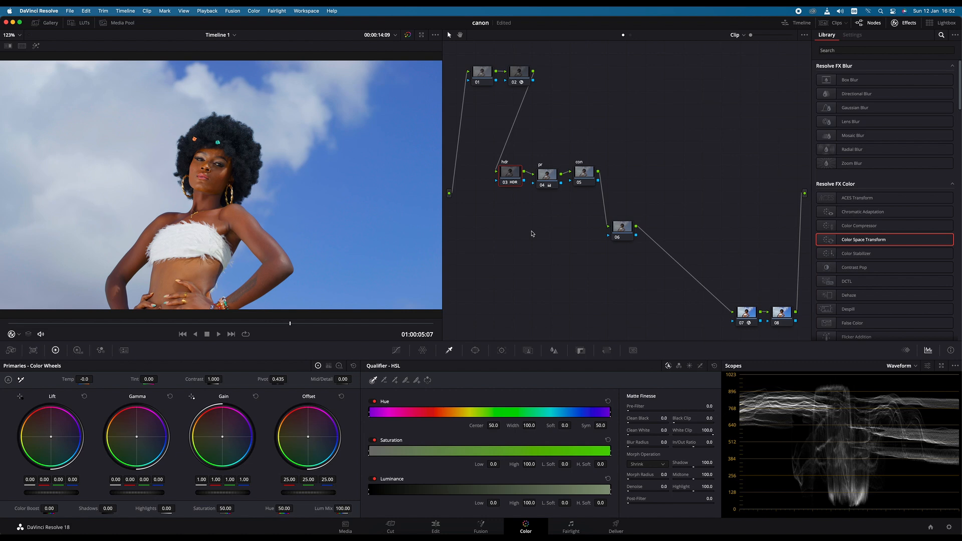
- Set the hdr node's color space to REDWideGamutRGB and shift the node level with pr
right_click(509, 174)
mouse_move(546, 267)
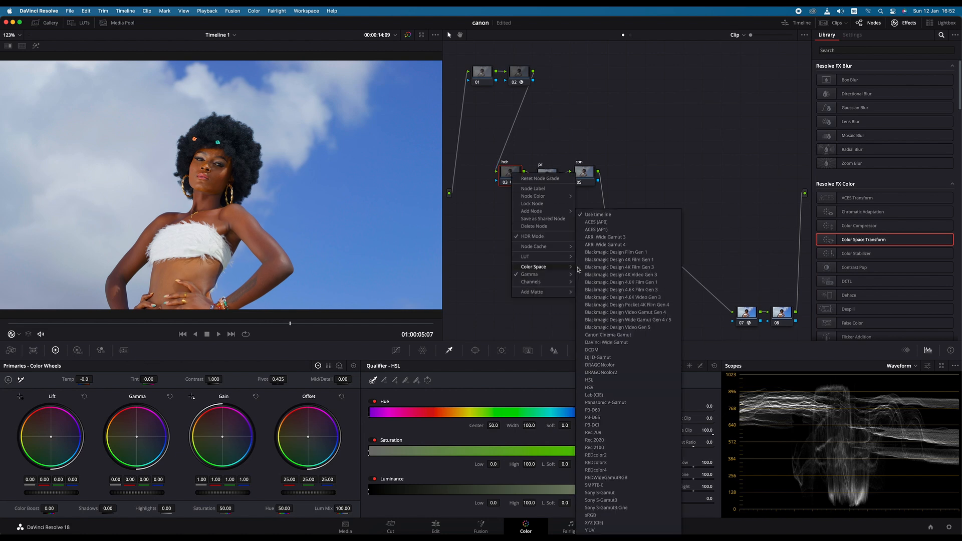
click(612, 478)
drag(510, 175, 510, 178)
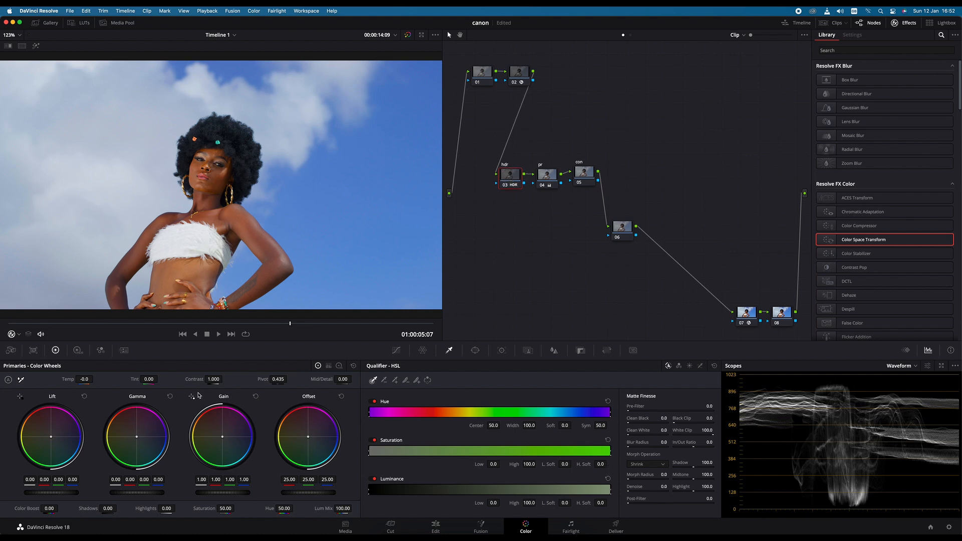
- In the High Dynamic Range wheels of the hdr node, set Shadow exposure to 0.37 and Light exposure to -0.07
click(78, 350)
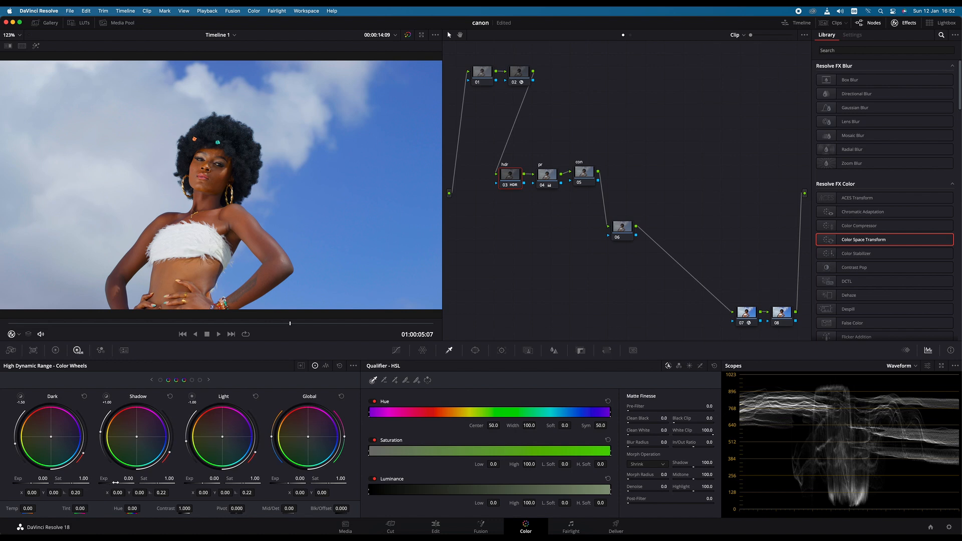
drag(117, 480, 129, 480)
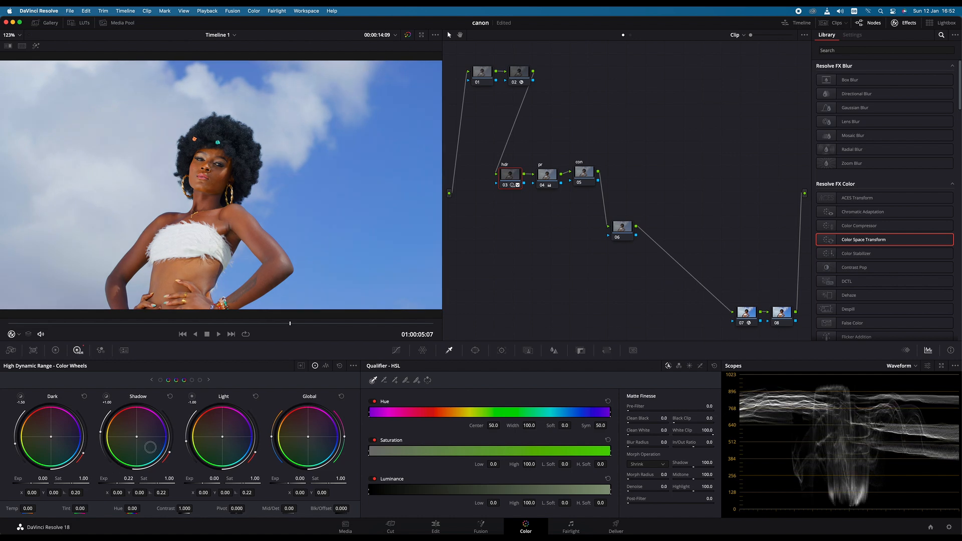
scroll(153, 446, up, 2)
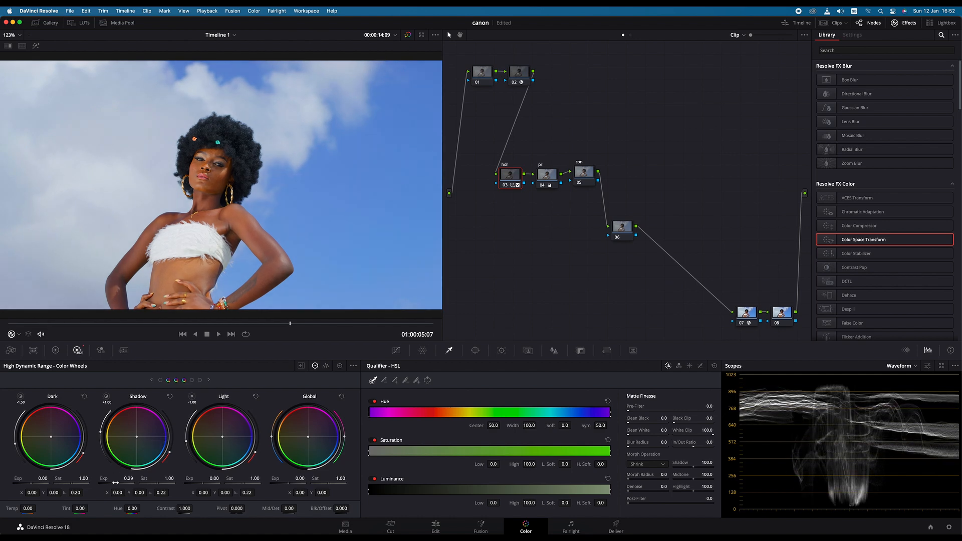
mouse_move(205, 482)
mouse_down()
mouse_move(174, 491)
mouse_move(203, 482)
mouse_up()
drag(115, 480, 129, 470)
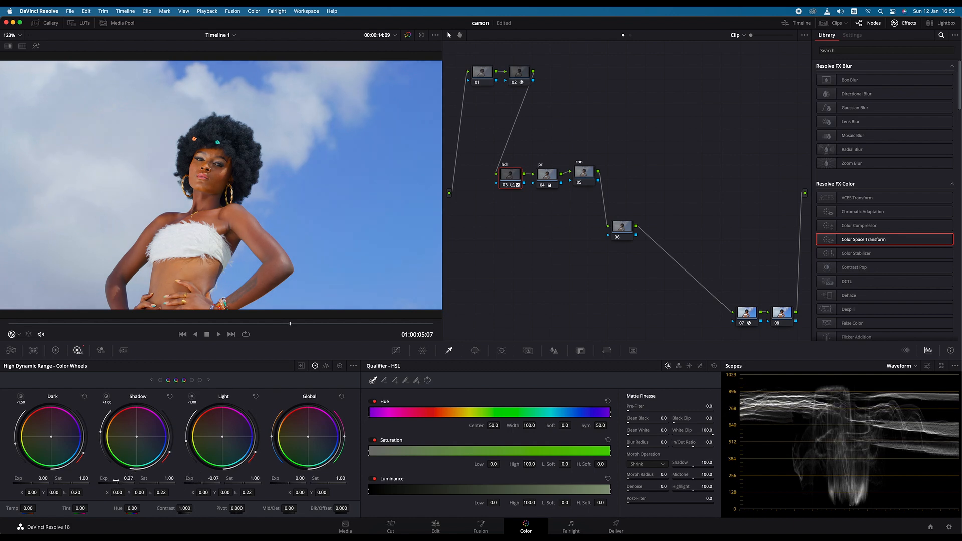
- Disable and re-enable the hdr node repeatedly to compare the image with and without its adjustments
click(506, 185)
click(506, 185)
click(506, 186)
click(506, 186)
click(506, 186)
click(506, 185)
click(506, 185)
- Line up the pr and con nodes in one row with the hdr node
click(553, 181)
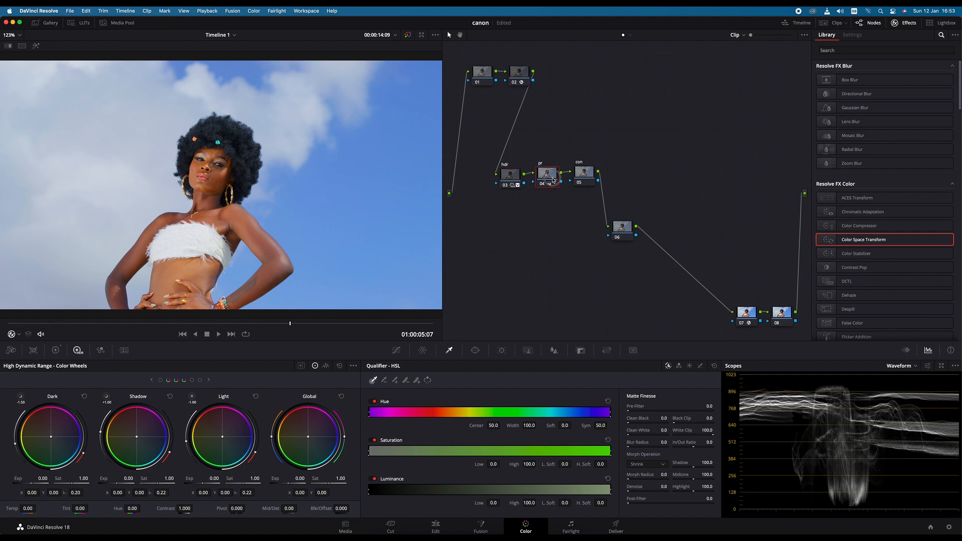
click(587, 181)
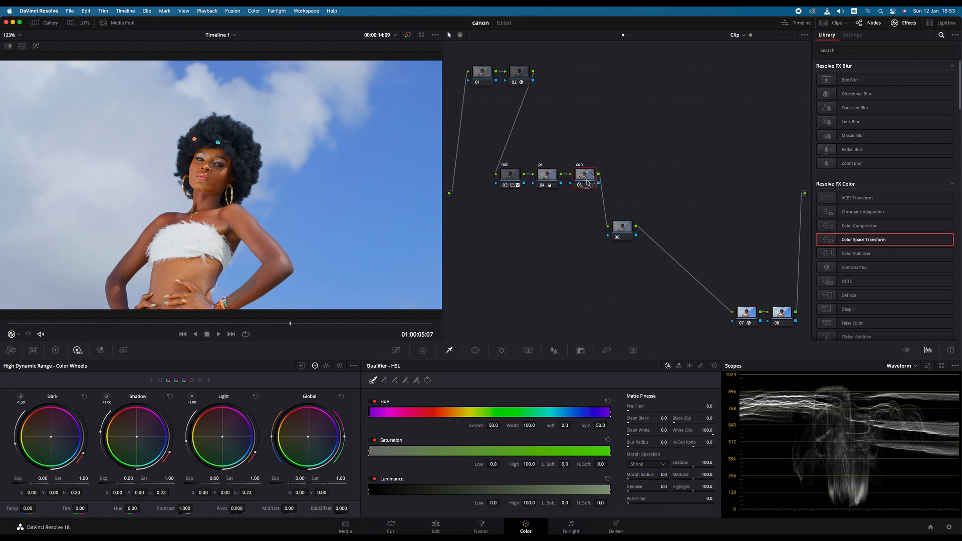
- Apply the Rec709 Kodak 2383 D60 LUT from Film Looks to node 08
click(781, 313)
click(80, 22)
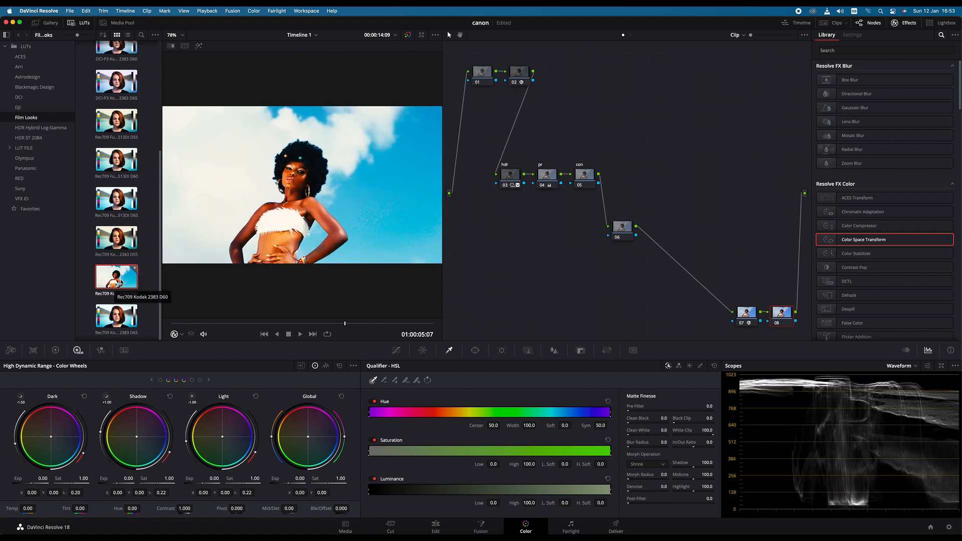
right_click(121, 283)
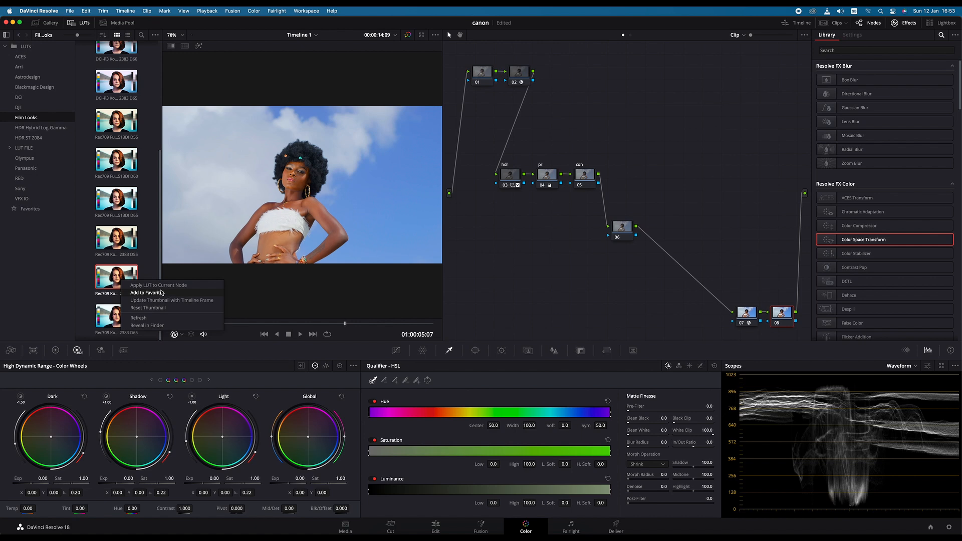
click(159, 285)
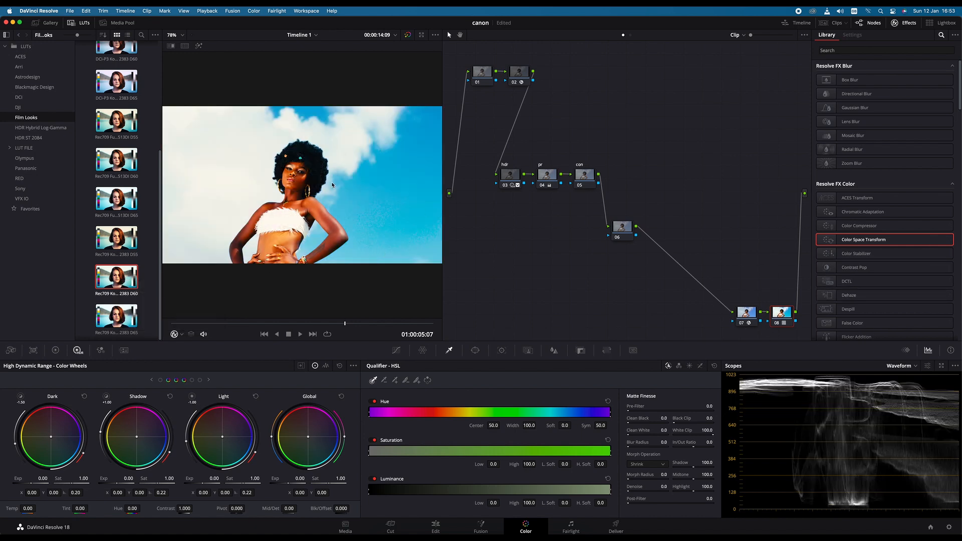
- Change the output gamma of node 07's Color Space Transform to Cineon Film Log
click(745, 316)
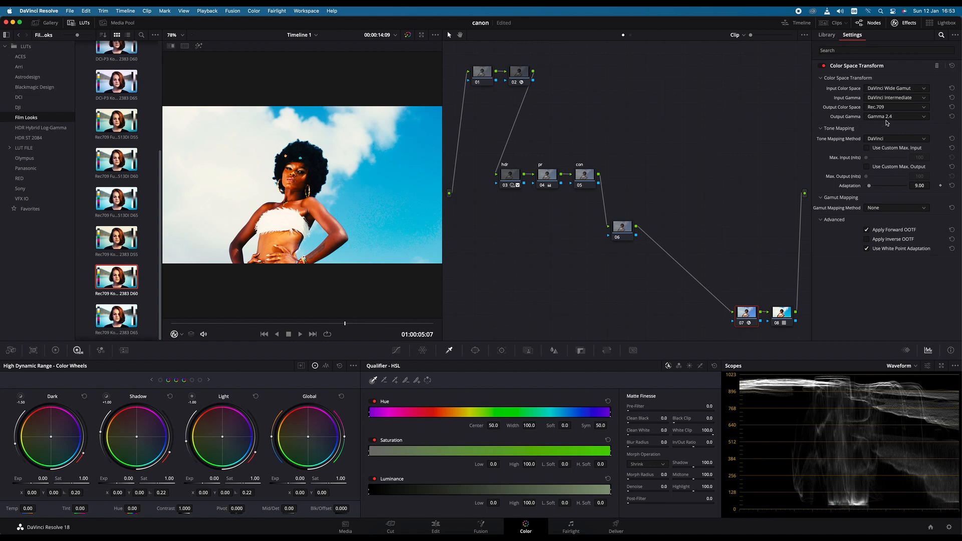
click(907, 117)
scroll(897, 181, up, 4)
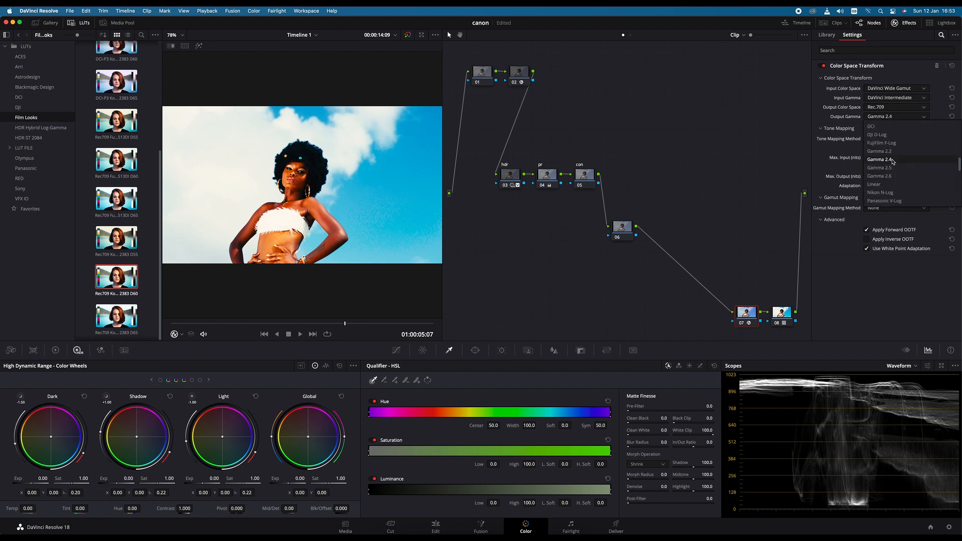
scroll(895, 175, up, 3)
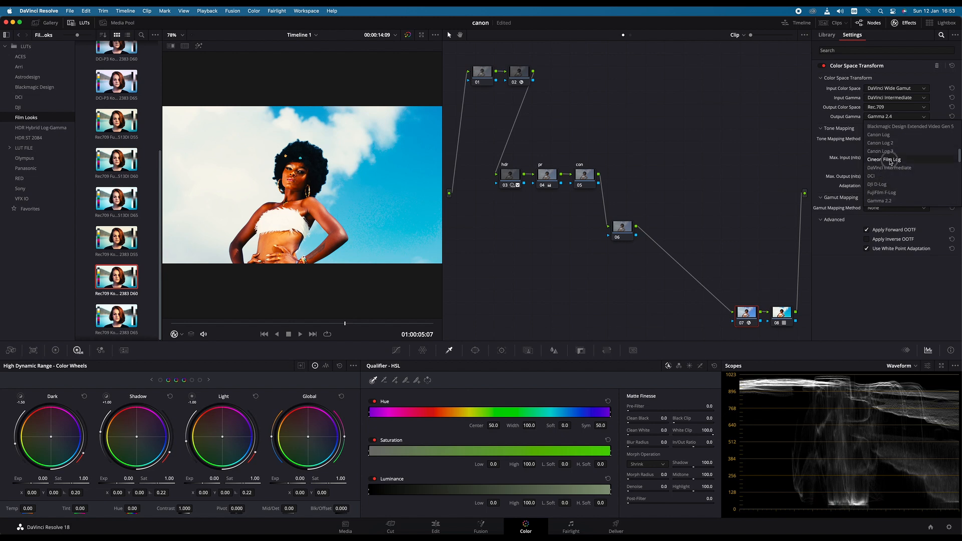
click(884, 159)
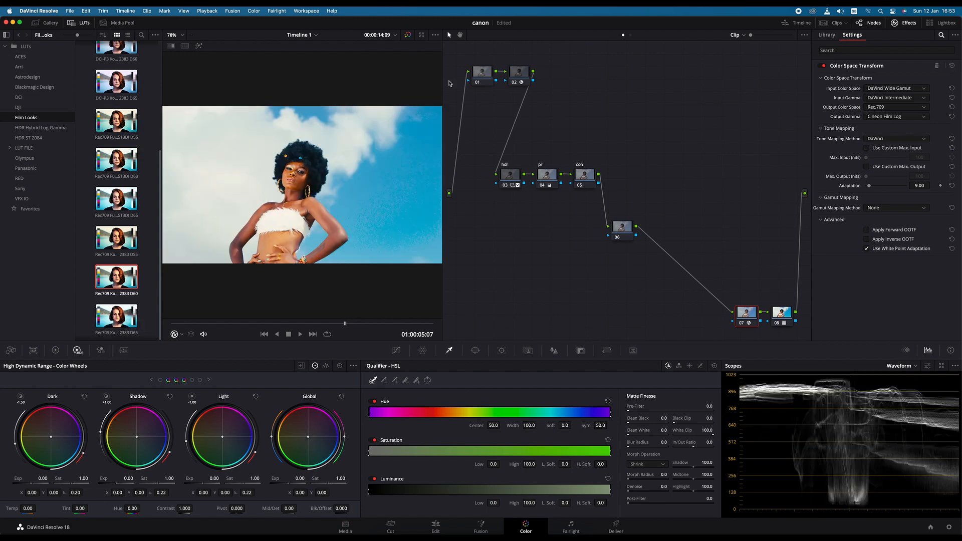
- Lower the Gain of the pr node to 1.35 in the primaries color wheels
click(554, 174)
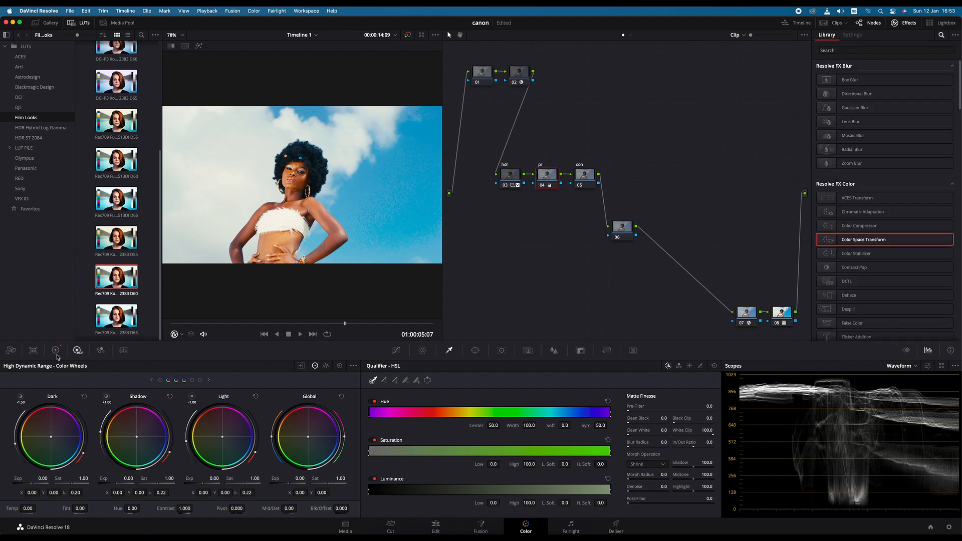
click(56, 350)
drag(234, 492, 207, 493)
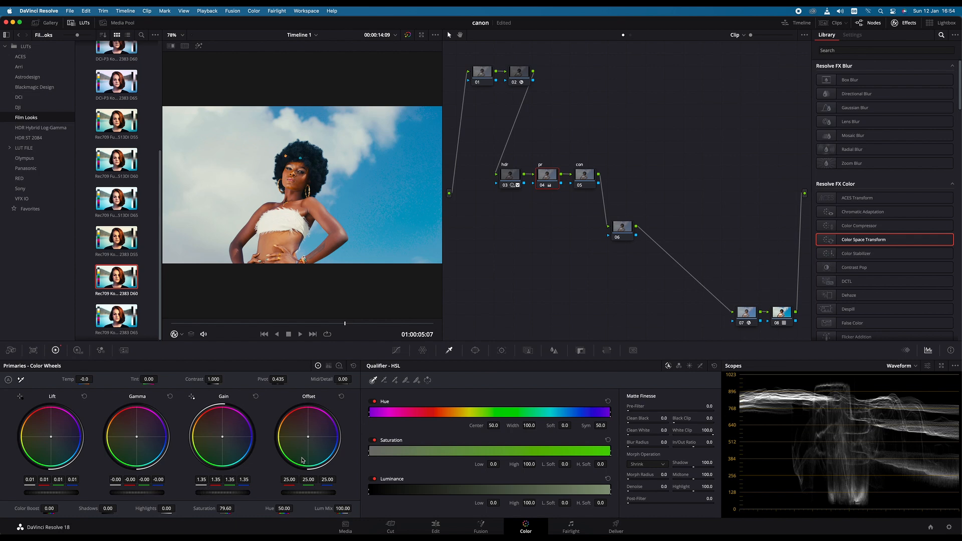
- Move node 06 closer beneath the hdr, pr and con row and label it wb
drag(621, 228, 564, 254)
right_click(571, 256)
click(597, 271)
text(wb)
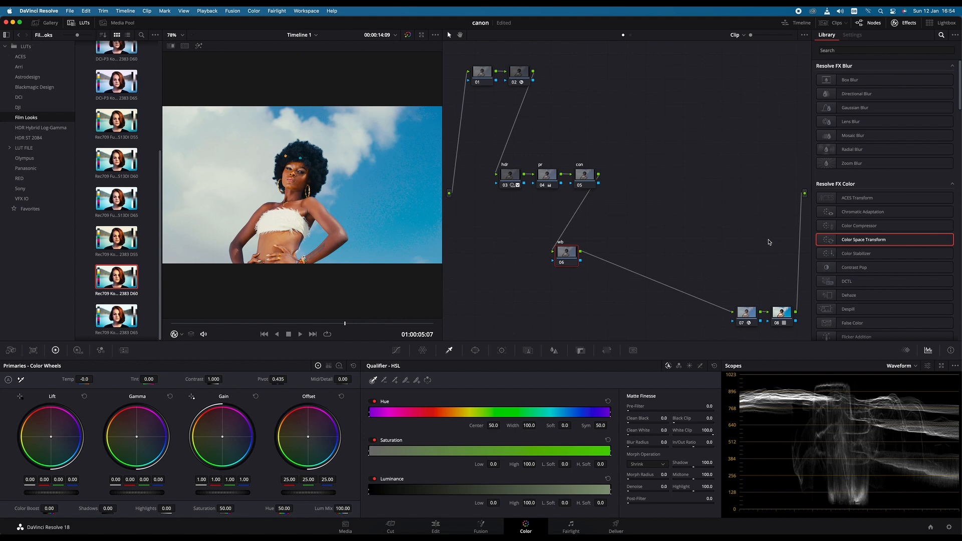
- Switch the scopes to Vectorscope and shift the wb node's Offset toward teal, to about 23.19, 25.05, 24.15
click(916, 370)
click(922, 395)
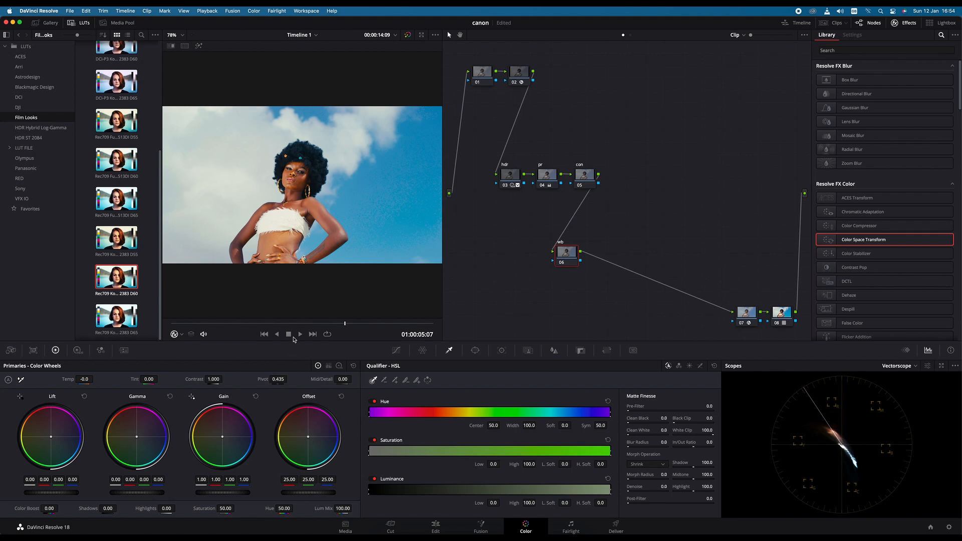
drag(309, 439, 307, 446)
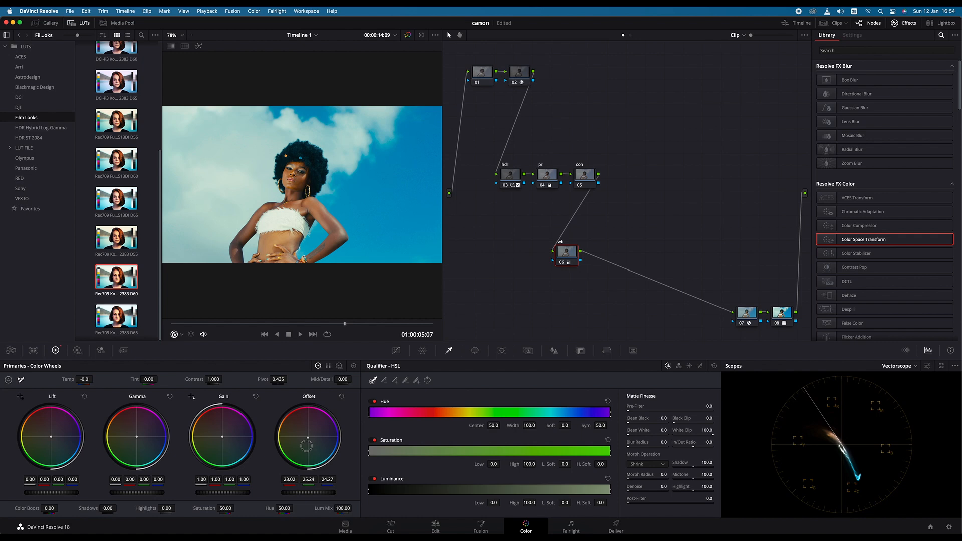
drag(306, 446, 307, 445)
- Disable and re-enable the wb node repeatedly to compare the image with and without its balance
click(561, 264)
click(561, 263)
click(561, 263)
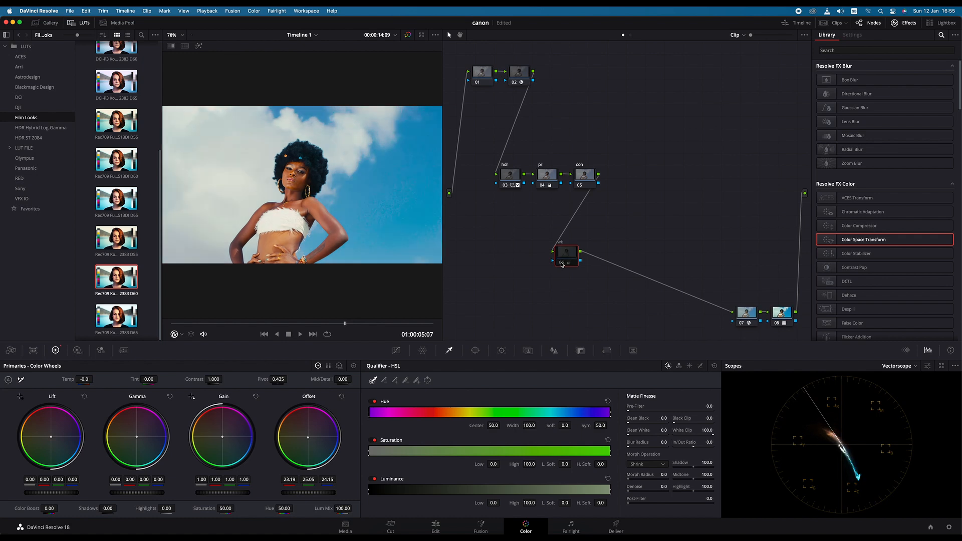
click(562, 263)
click(561, 264)
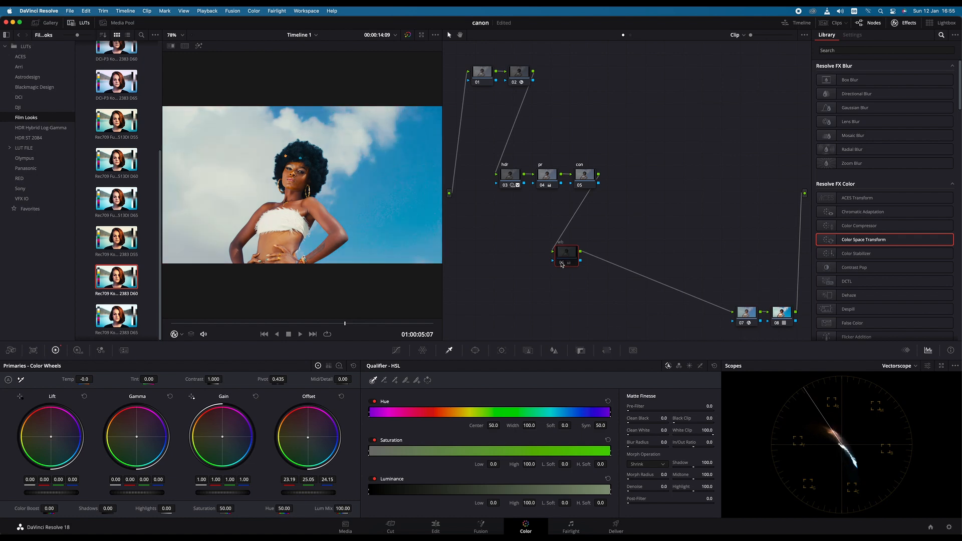
click(561, 263)
click(562, 264)
click(561, 264)
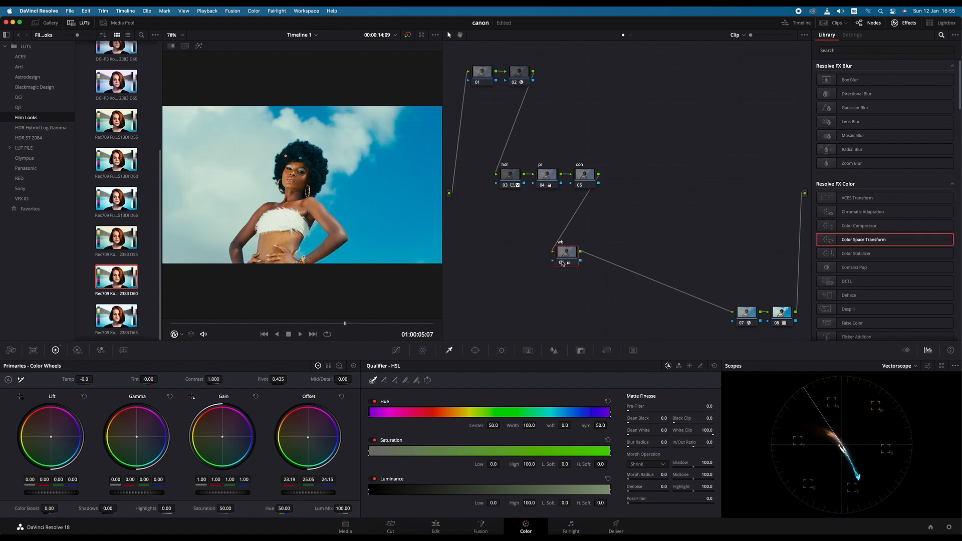
- Add a serial node after wb and two more nodes in parallel with it
drag(562, 263, 559, 261)
key(alt+s)
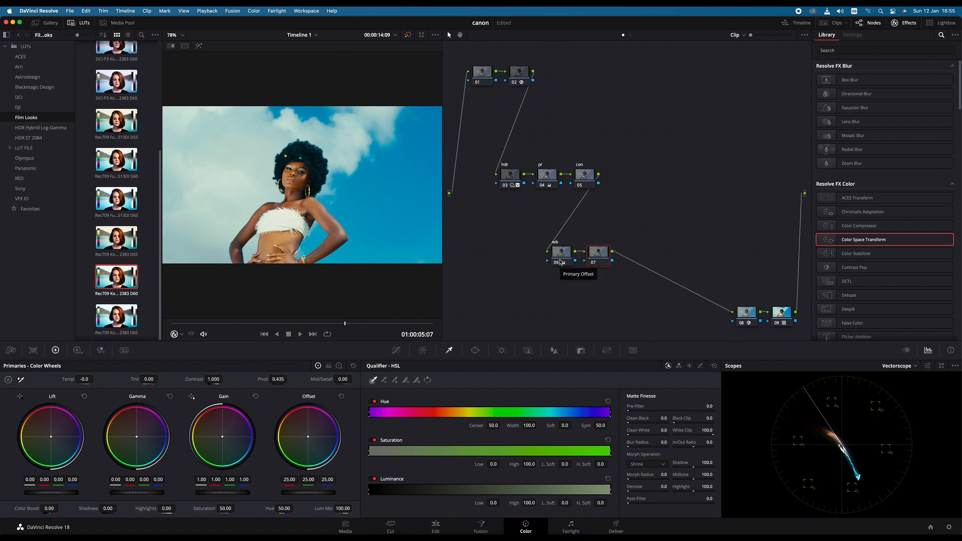
key(alt+p)
key(alt+p)
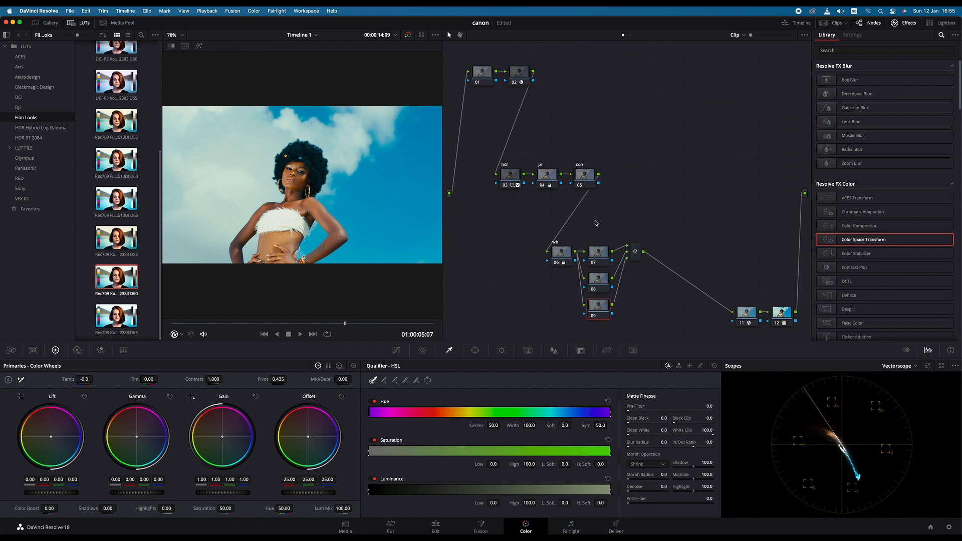
- Move the stack of three parallel nodes up so it is centred beside the wb node
drag(599, 229, 601, 314)
drag(599, 250, 603, 211)
drag(606, 274, 604, 277)
click(650, 313)
- Label node 07, the uppermost parallel node, as look
click(603, 223)
right_click(608, 225)
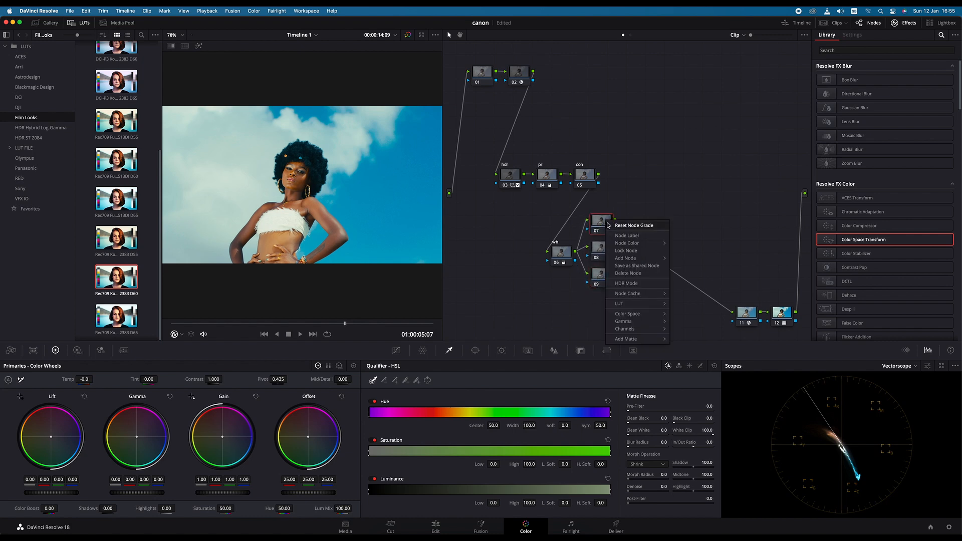
click(626, 236)
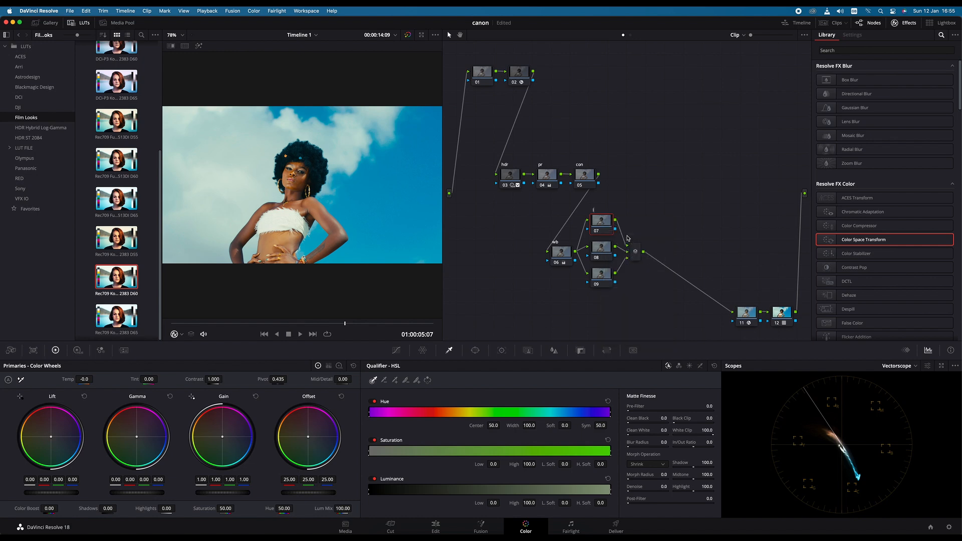
text(look)
click(685, 199)
- In the look node's Color Warper, pull blue toward cyan, green to Hue 0.55, Sat 1.11, and yellow toward red at Hue 0.95, Sat 1.06
click(423, 351)
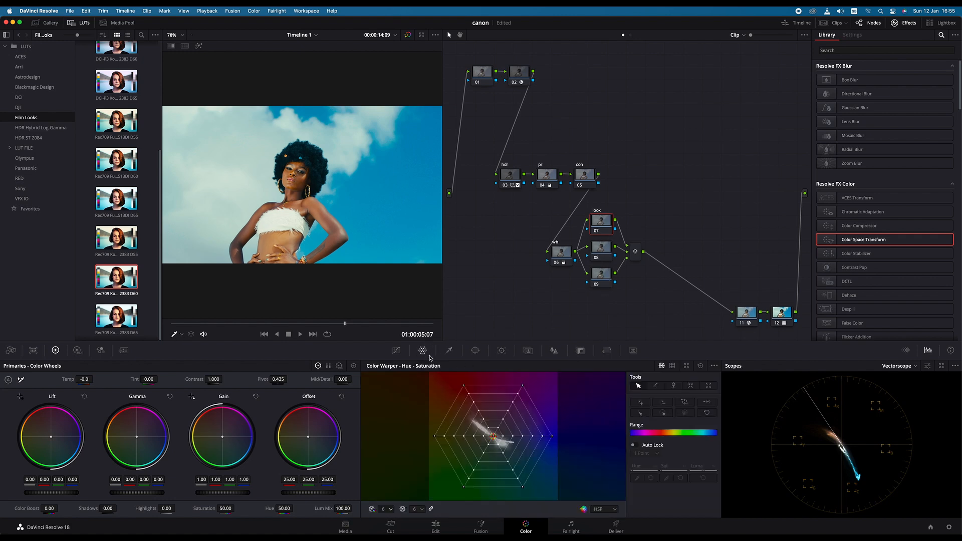
click(422, 509)
click(406, 424)
drag(552, 439, 533, 473)
drag(465, 487, 506, 496)
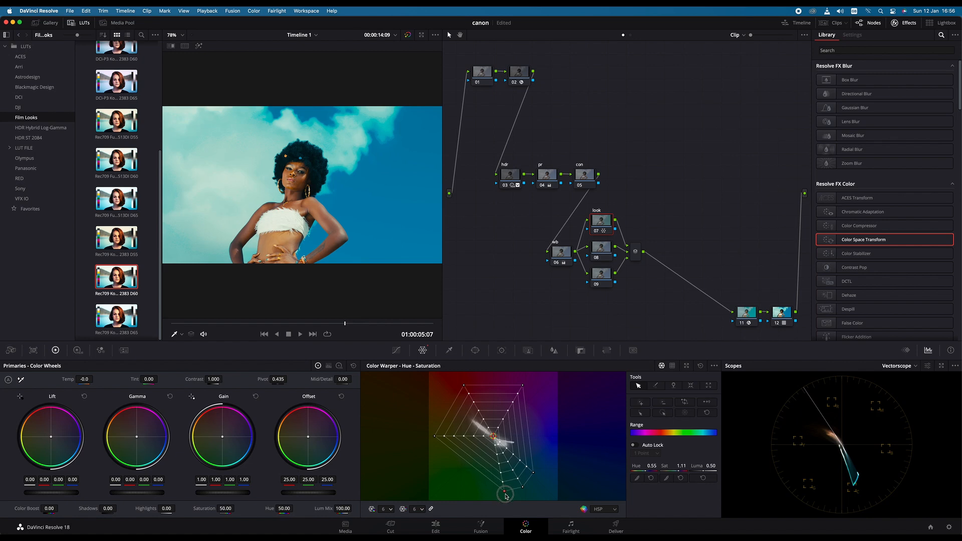
drag(435, 436, 453, 400)
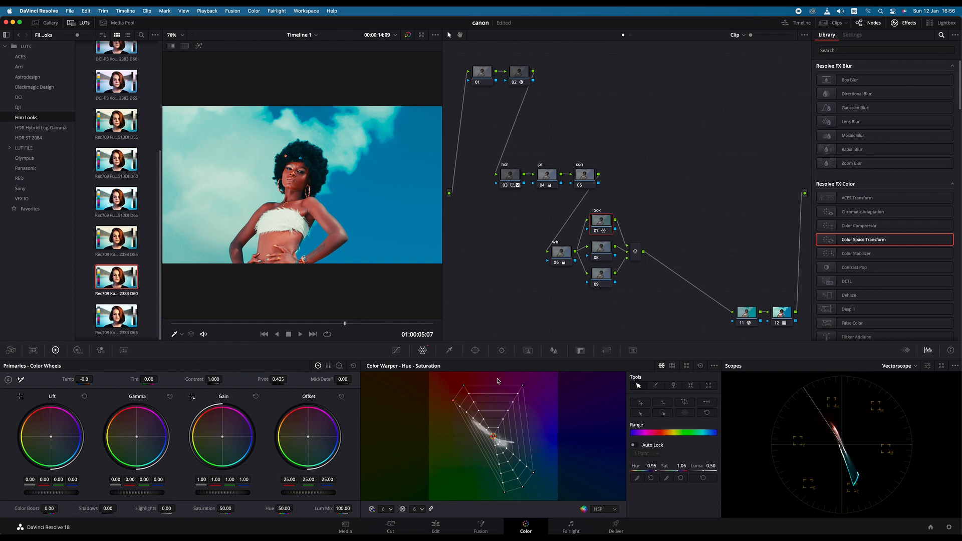
- In the look node's Color Warper, pull magenta toward red and move the blue, cyan and green outer points together inward to reduce saturation
drag(525, 386, 486, 387)
shift+click(533, 473)
shift+click(523, 487)
shift+click(505, 492)
drag(523, 489, 521, 467)
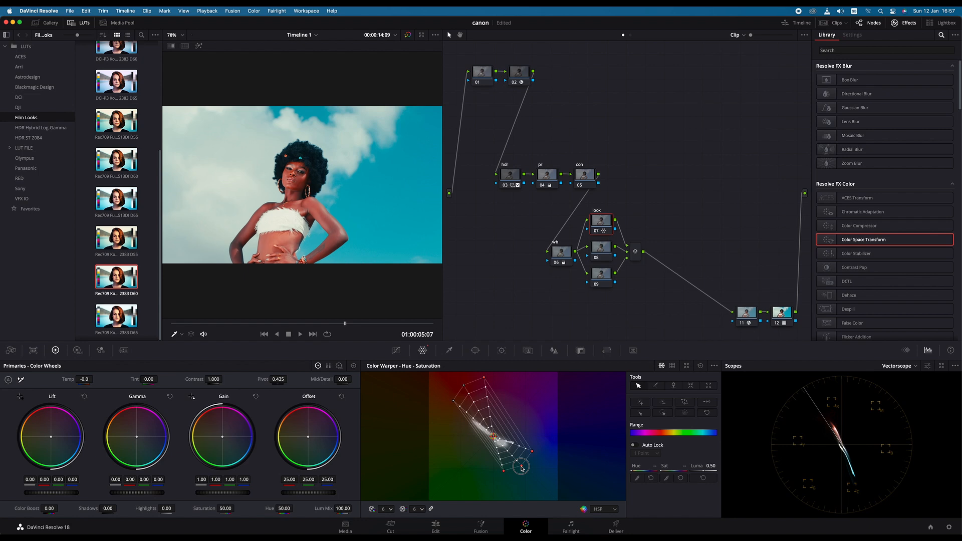
drag(521, 467, 525, 464)
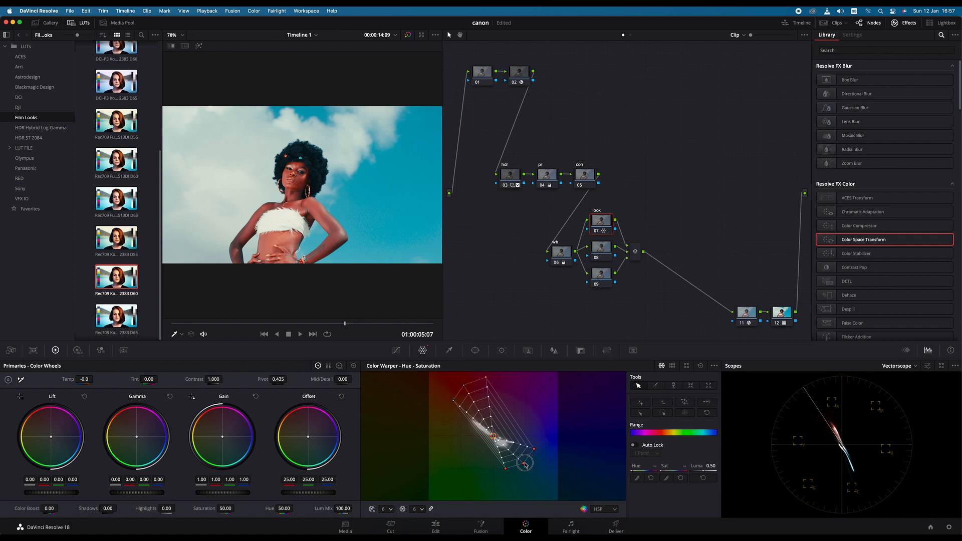
drag(525, 465, 523, 466)
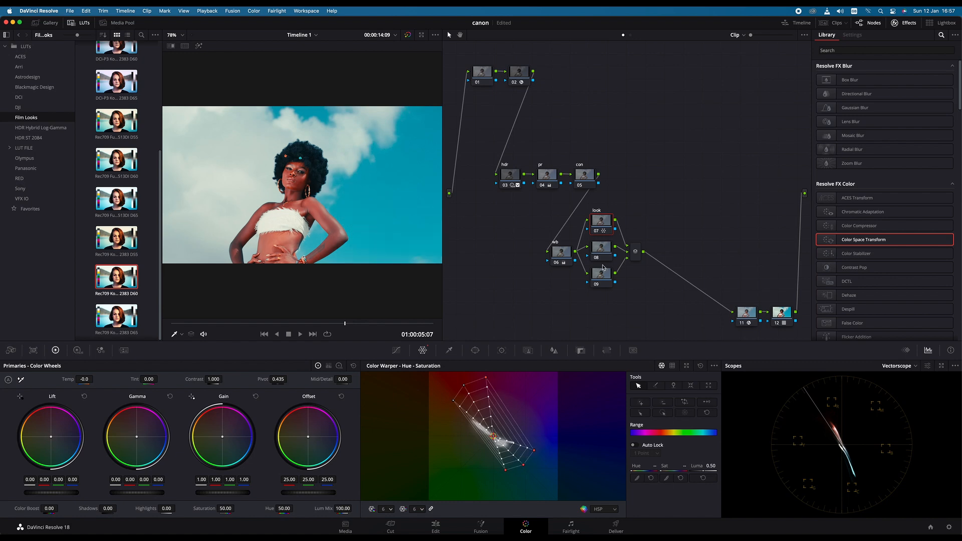
- Compare the image with the look node disabled and enabled
click(596, 231)
click(596, 232)
click(596, 231)
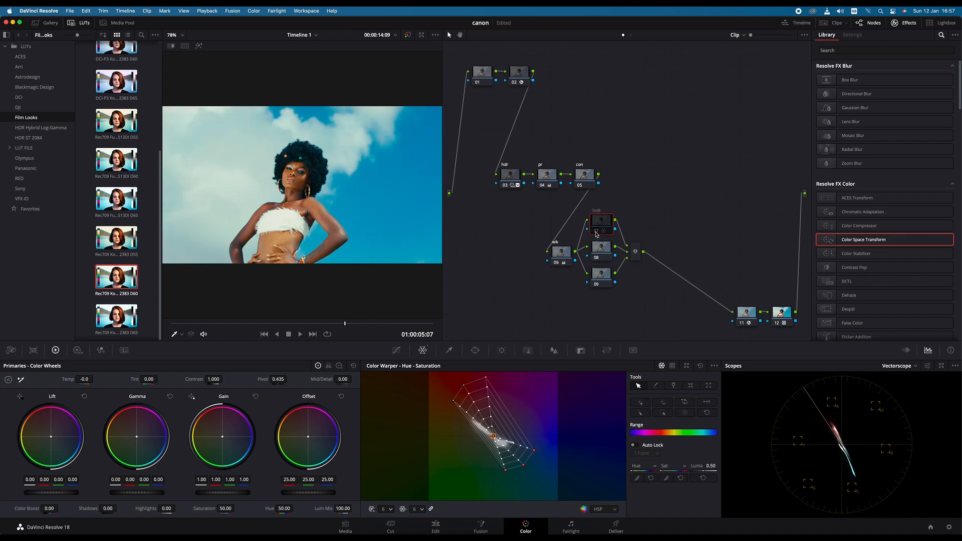
click(596, 231)
click(596, 231)
click(596, 231)
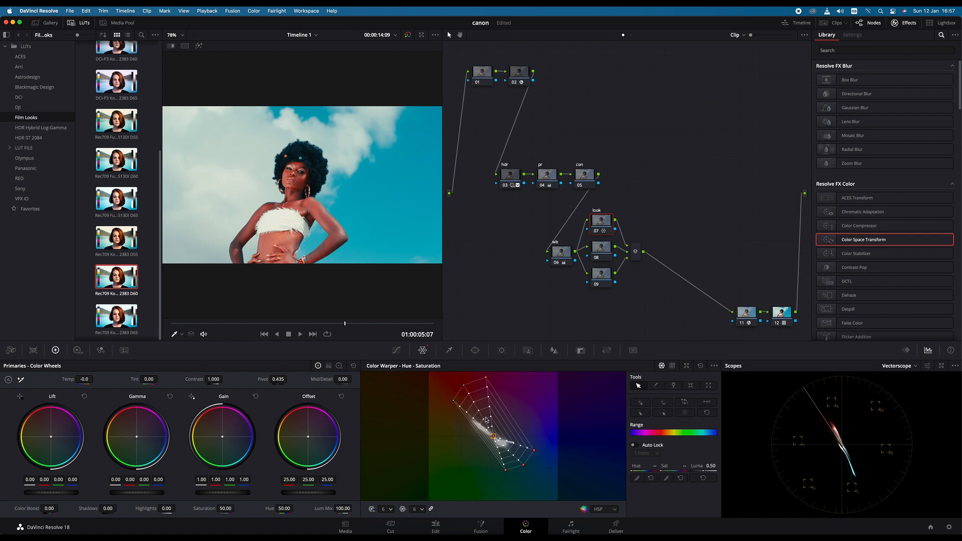
- Select the magenta, red and yellow outer points in the Color Warper and shift them together slightly toward orange
click(465, 386)
shift+click(486, 378)
shift+click(454, 401)
drag(464, 387, 459, 391)
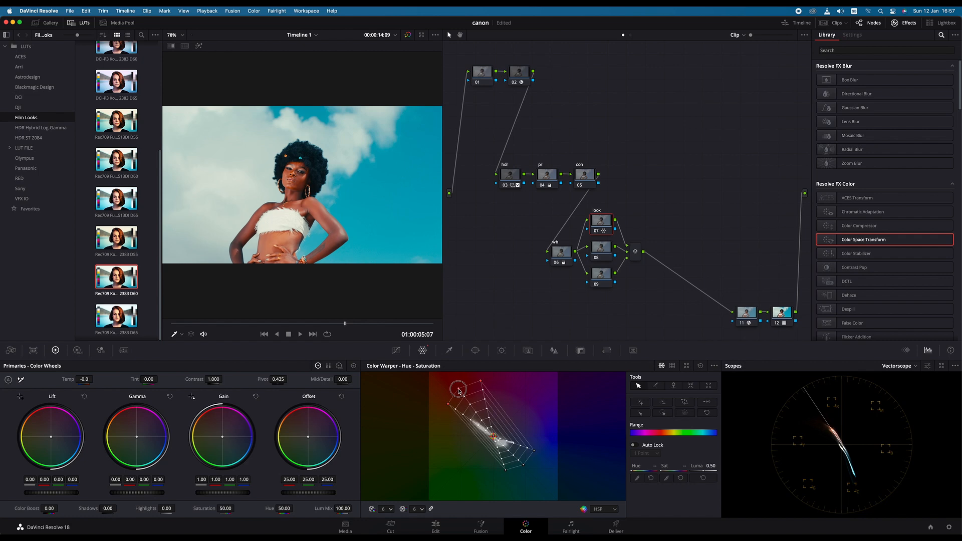
drag(459, 390, 458, 392)
drag(458, 391, 462, 394)
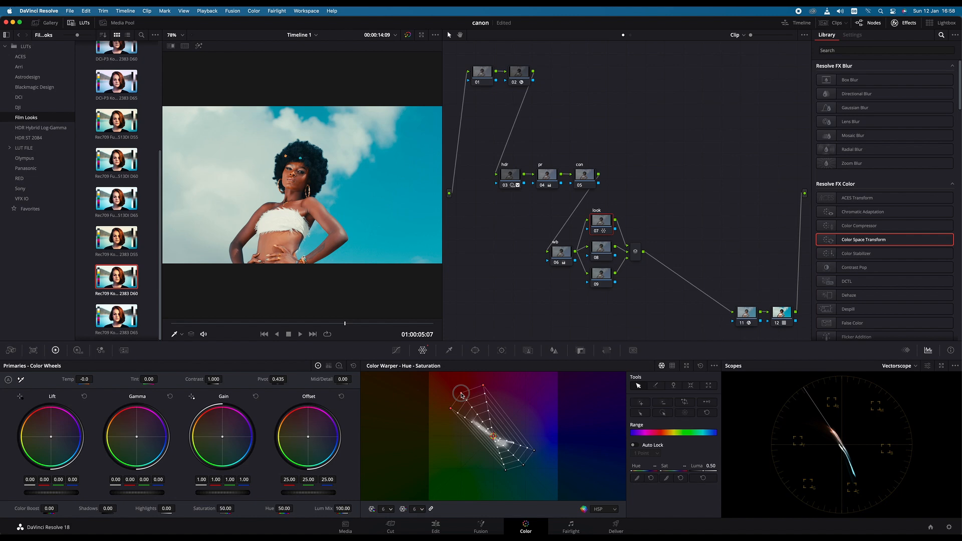
drag(461, 395, 461, 395)
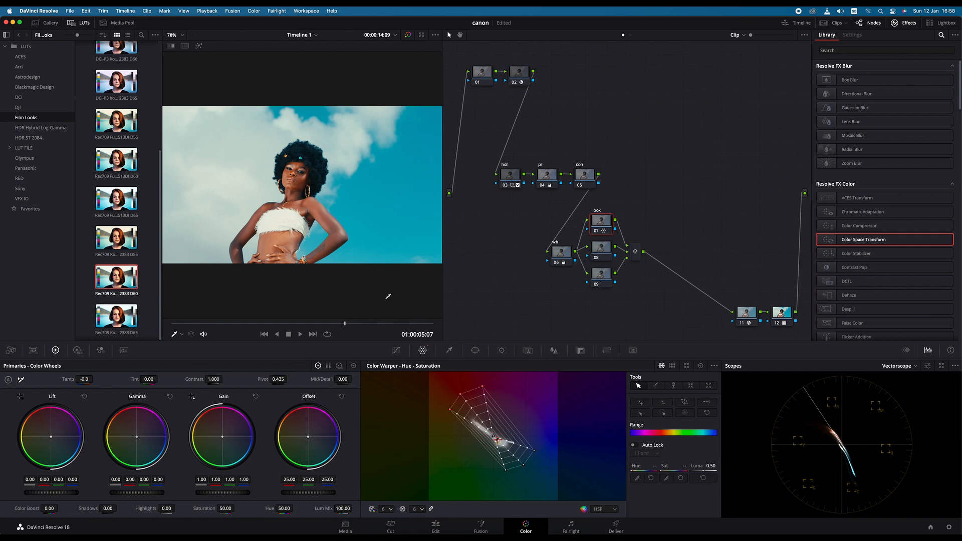
- Move the playhead back to 01:00:04:19 and compare that frame with and without the look node
drag(344, 323, 305, 325)
click(596, 231)
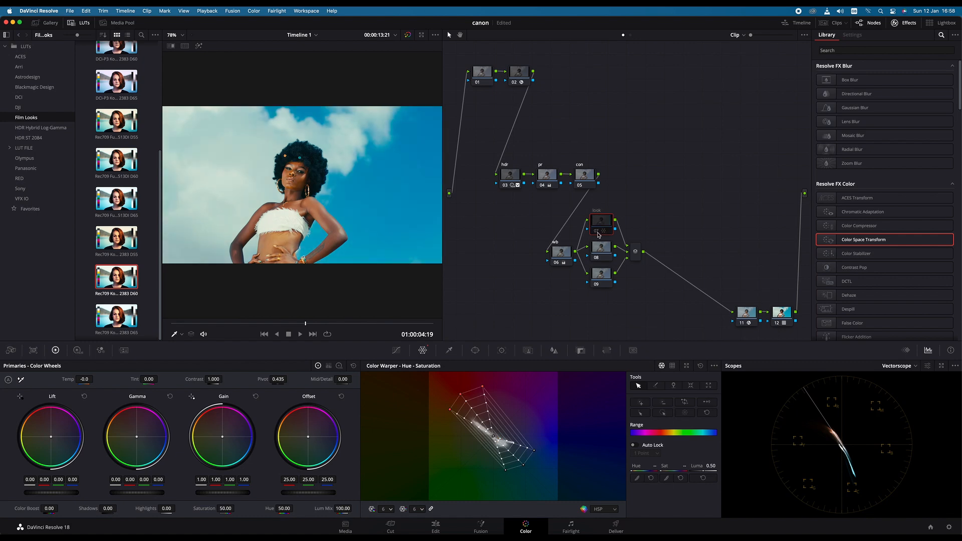
click(597, 232)
click(598, 232)
click(598, 232)
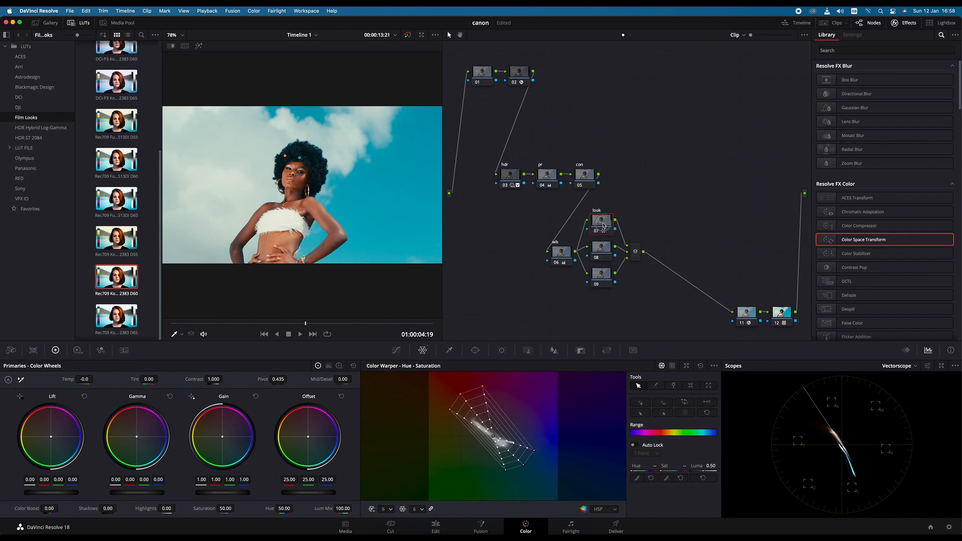
- Set the look node's Key Output Gain to 0.659 and compare the image with the node off and on
click(583, 352)
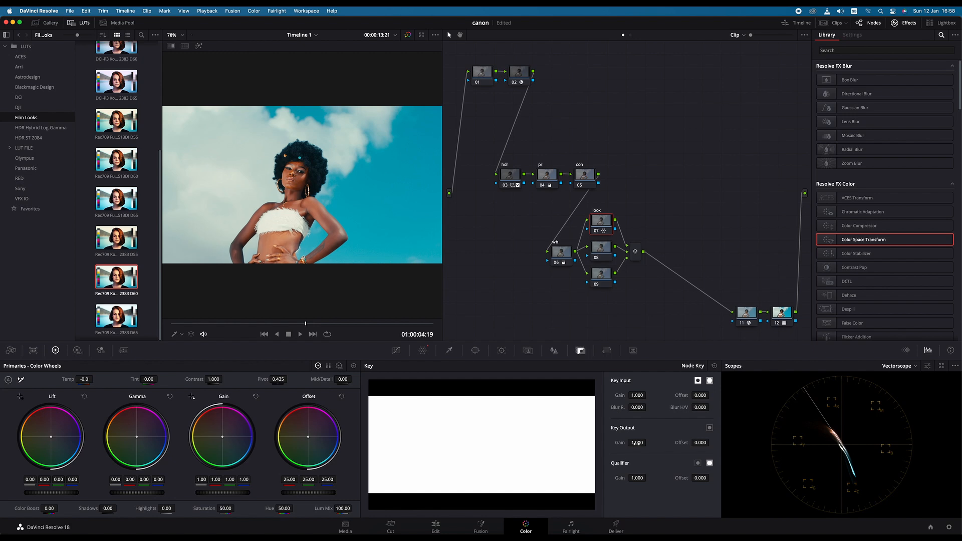
drag(637, 443, 469, 443)
drag(340, 293, 487, 302)
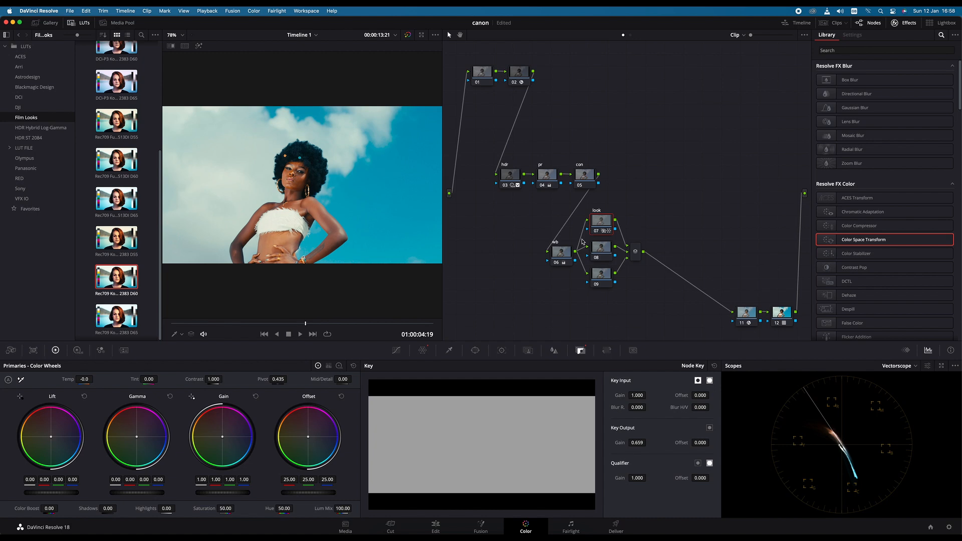
click(596, 232)
click(596, 231)
click(596, 231)
click(596, 231)
- Label node 08, the middle parallel node, as skin
click(604, 251)
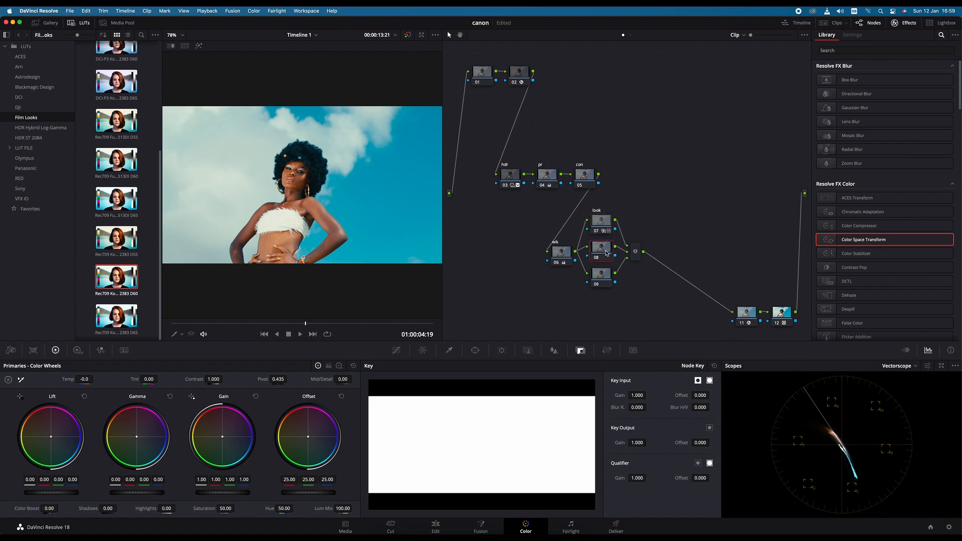
right_click(605, 252)
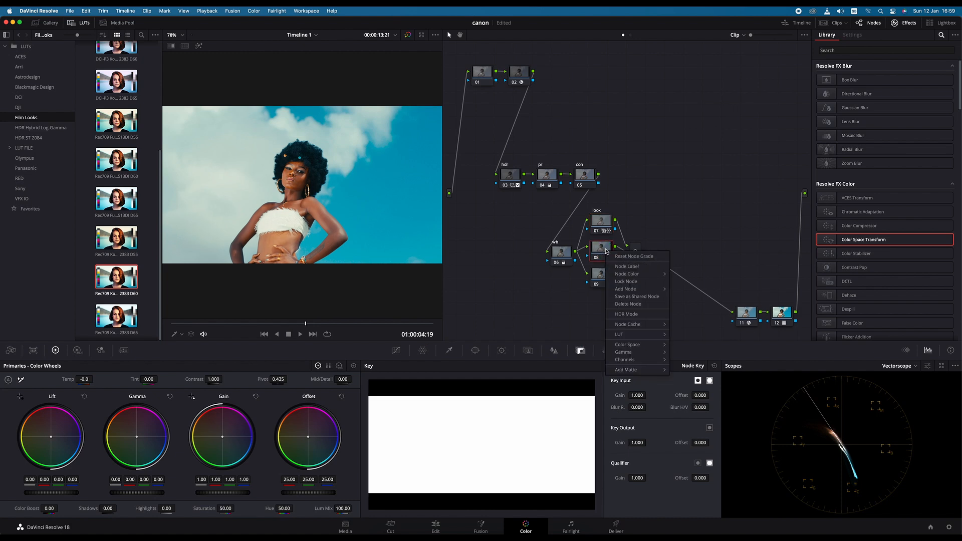
click(625, 229)
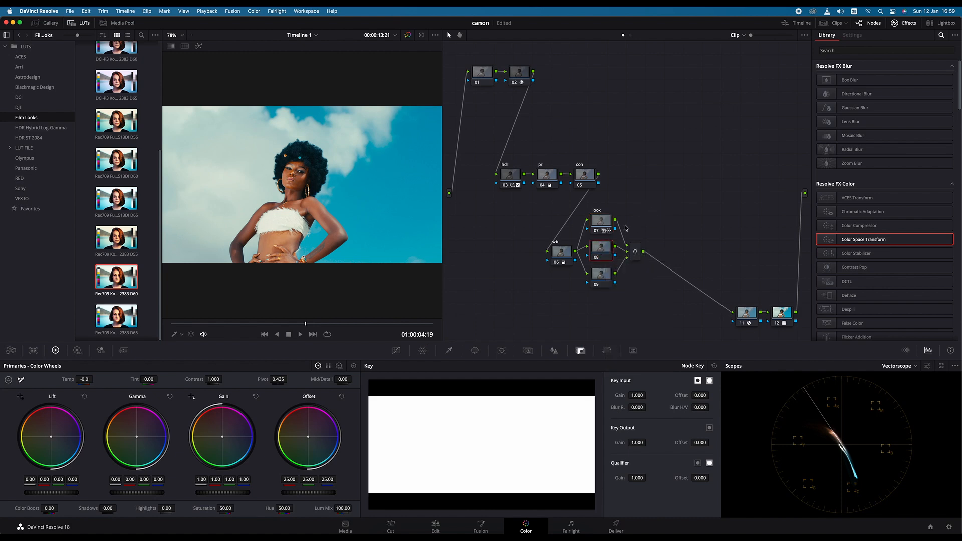
right_click(608, 254)
click(623, 265)
click(716, 224)
- Key the woman's skin in the skin node by sampling her face with the HSL Qualifier
click(604, 248)
click(449, 350)
click(301, 179)
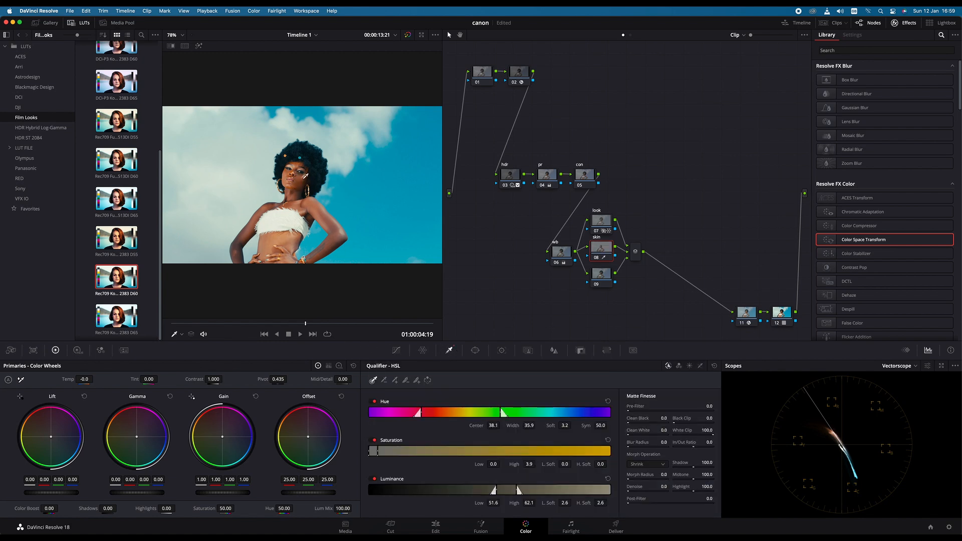
- Refine the highlighted skin key to Luminance 52.4–62.9, Clean Black 13.2, Clean White 5.2, Blur Radius 3.8 and Denoise 7.6
click(199, 46)
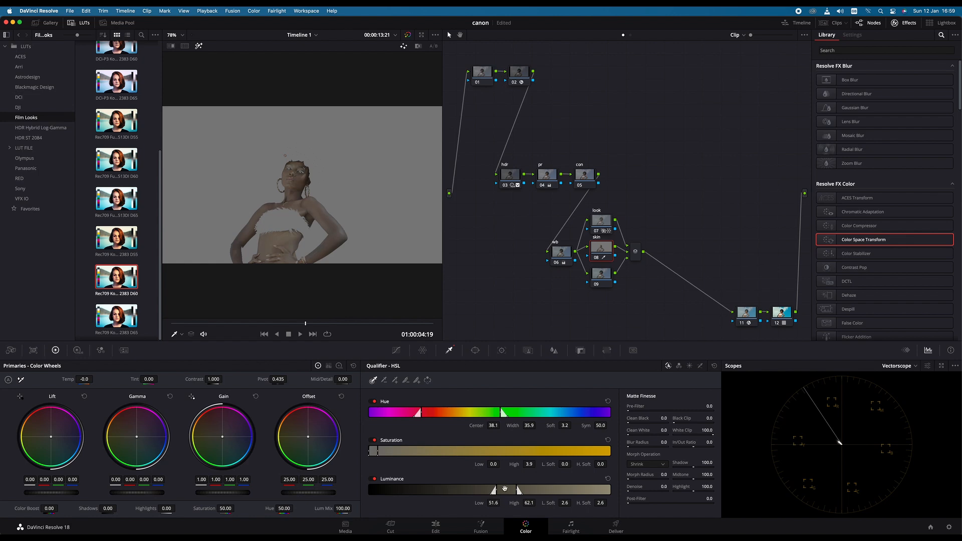
drag(504, 489, 507, 489)
drag(663, 486, 630, 489)
drag(631, 442, 630, 418)
click(198, 46)
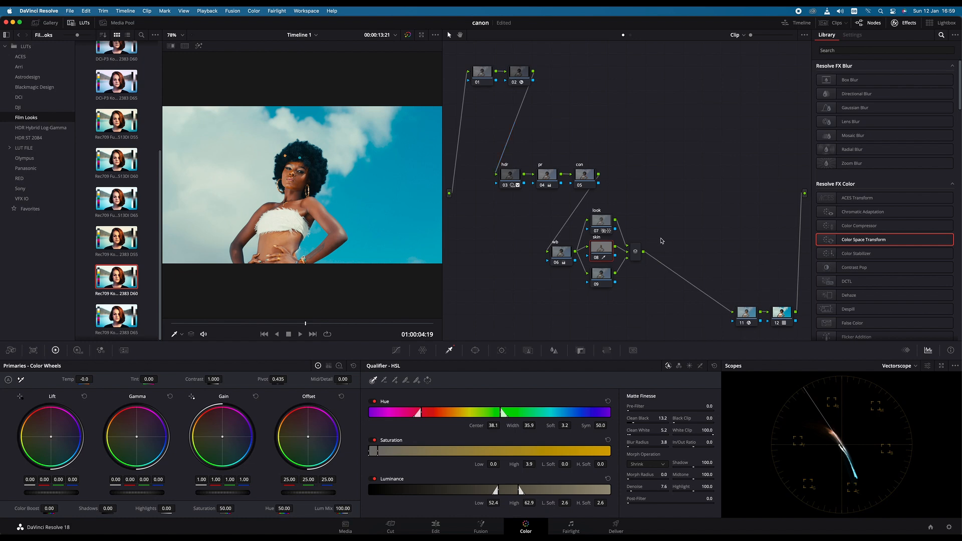
- Set the skin node's Mid/Detail to -27.50 and apply the Color Compressor effect to the node
drag(346, 380, 282, 402)
drag(268, 410, 304, 380)
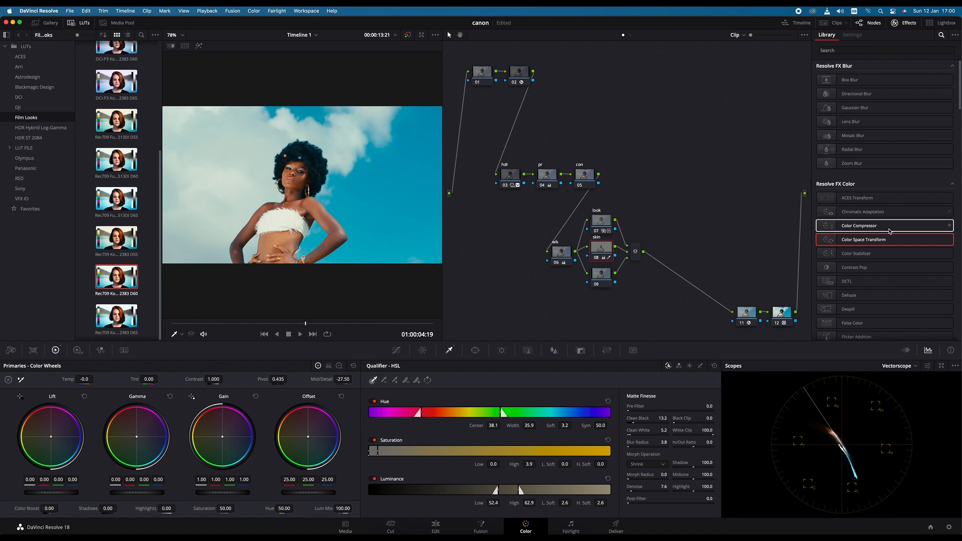
click(866, 229)
drag(866, 229, 608, 250)
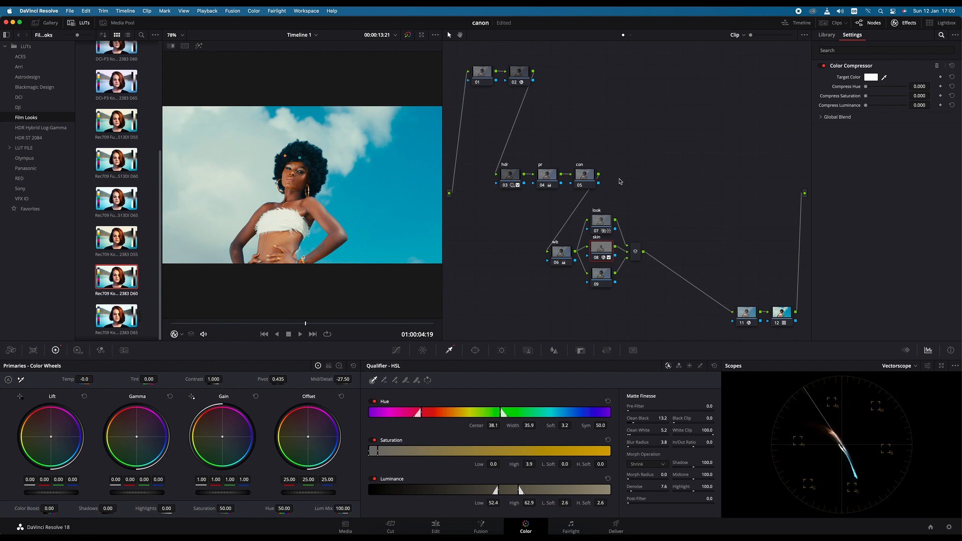
- Sample the face as the Color Compressor's target color, with Compress Hue at 0.458 and Compress Saturation at 0.285
click(885, 78)
click(302, 176)
mouse_move(865, 87)
mouse_down()
mouse_move(941, 89)
mouse_move(882, 90)
mouse_up()
drag(826, 101, 885, 93)
mouse_move(867, 96)
mouse_down()
mouse_move(909, 96)
mouse_move(852, 97)
mouse_move(876, 98)
mouse_up()
drag(876, 98, 875, 97)
drag(875, 98, 876, 98)
drag(876, 98, 877, 99)
drag(877, 98, 877, 99)
- Warm the skin node's Offset to 25.52, 23.06, 21.28 and set its Hue to 49.00 and Saturation to 40.80
mouse_move(308, 439)
mouse_down()
mouse_move(297, 420)
mouse_move(306, 434)
mouse_up()
drag(305, 434, 298, 427)
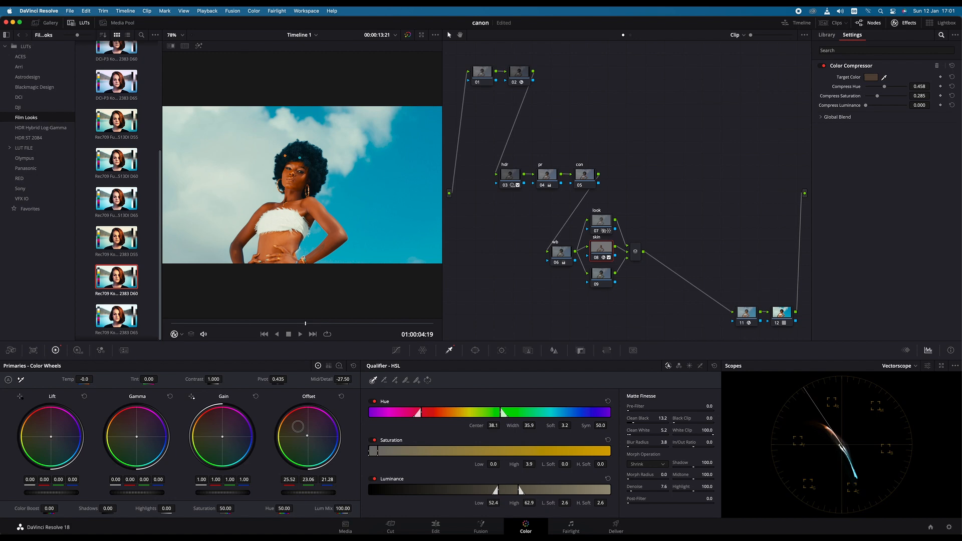
mouse_move(284, 508)
mouse_down()
mouse_move(272, 509)
mouse_move(284, 500)
mouse_up()
drag(284, 500, 283, 501)
drag(228, 508, 211, 520)
drag(272, 509, 226, 506)
- Compare the image with and without the skin node, leaving the node disabled
click(596, 258)
click(595, 257)
click(596, 258)
click(596, 258)
click(596, 258)
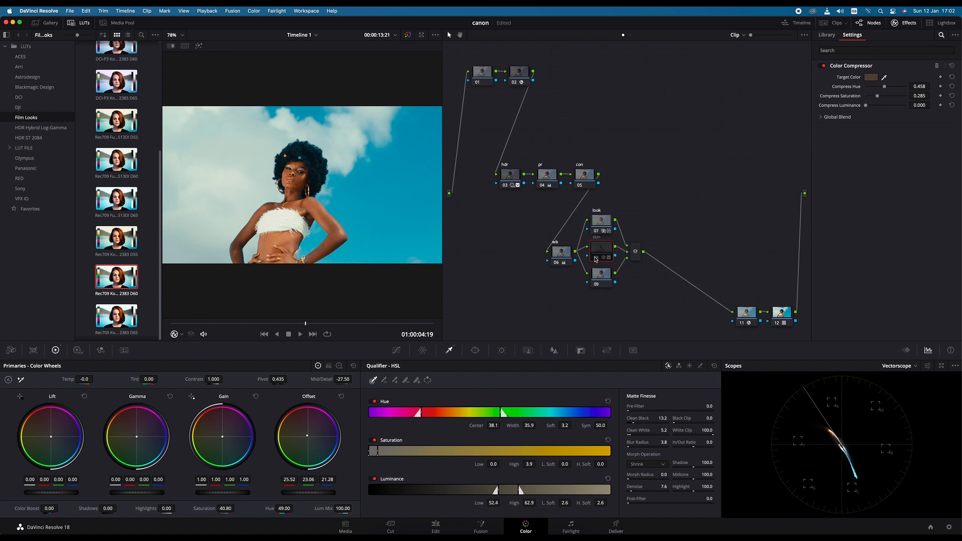
click(596, 258)
click(595, 257)
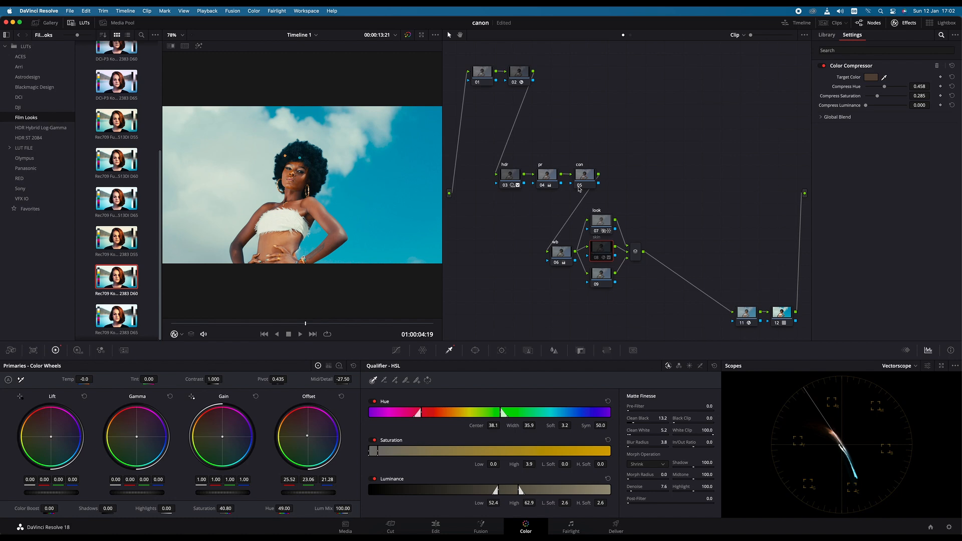
- Warm the wb node's Shadow log wheel to 0.07, -0.02, -0.08
click(559, 255)
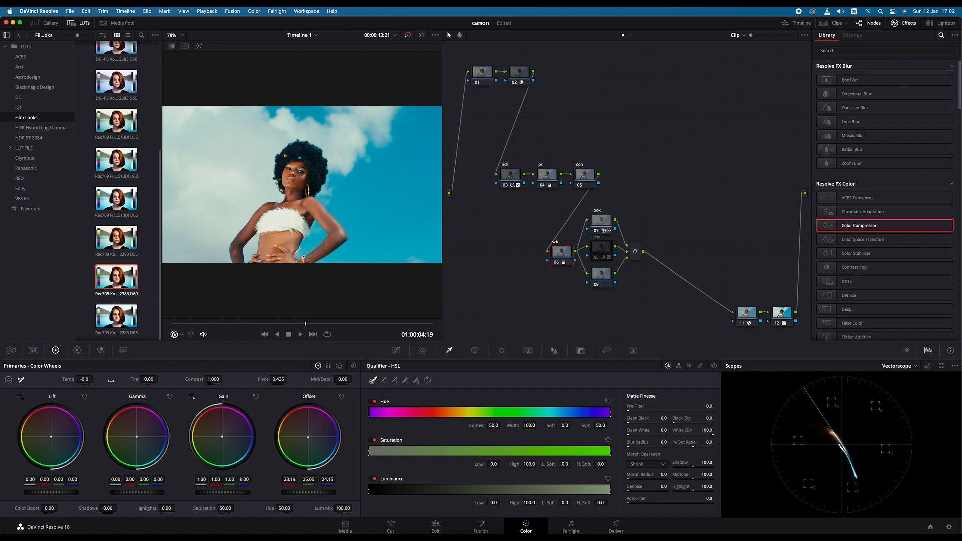
click(340, 365)
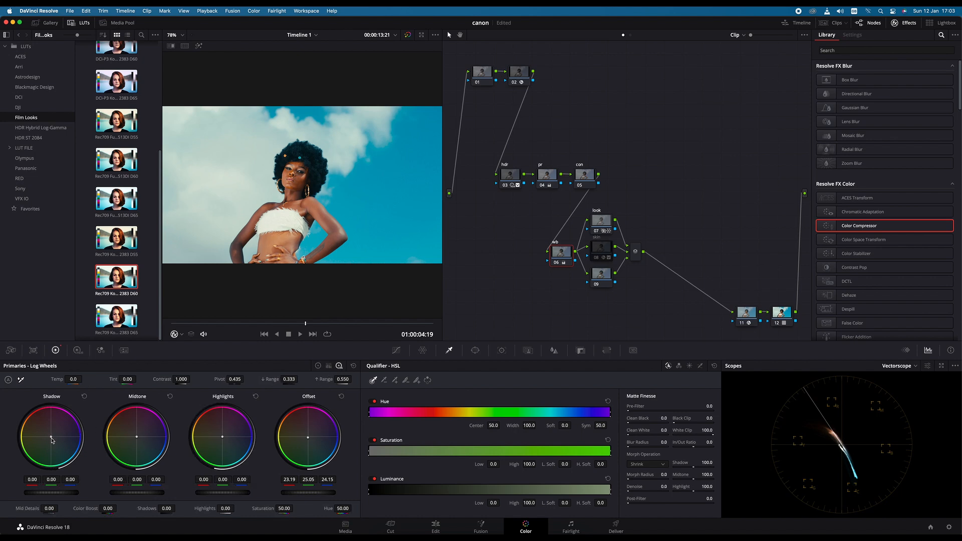
drag(51, 438, 36, 418)
click(318, 366)
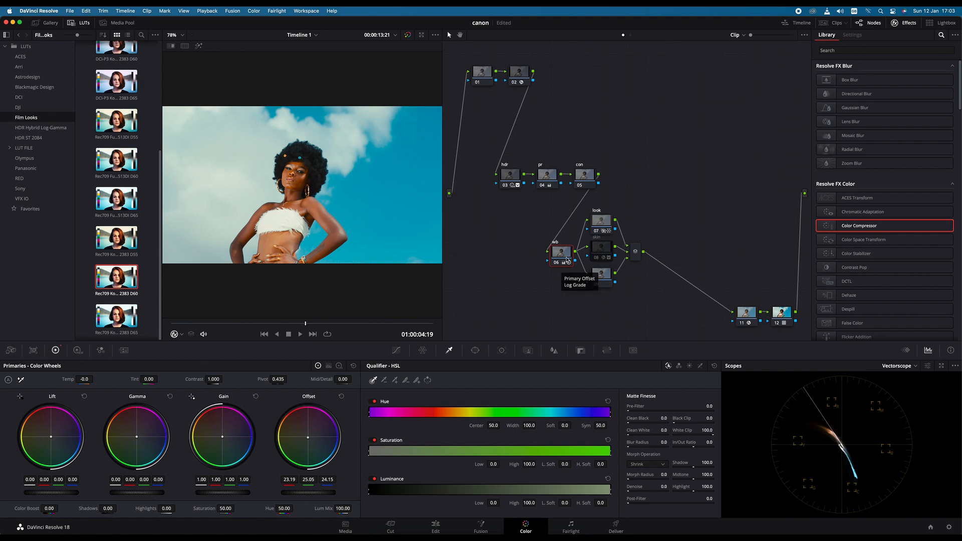
- Set the pr node's Saturation to 71.20 and re-enable the skin node, comparing the image with it off and on
click(549, 173)
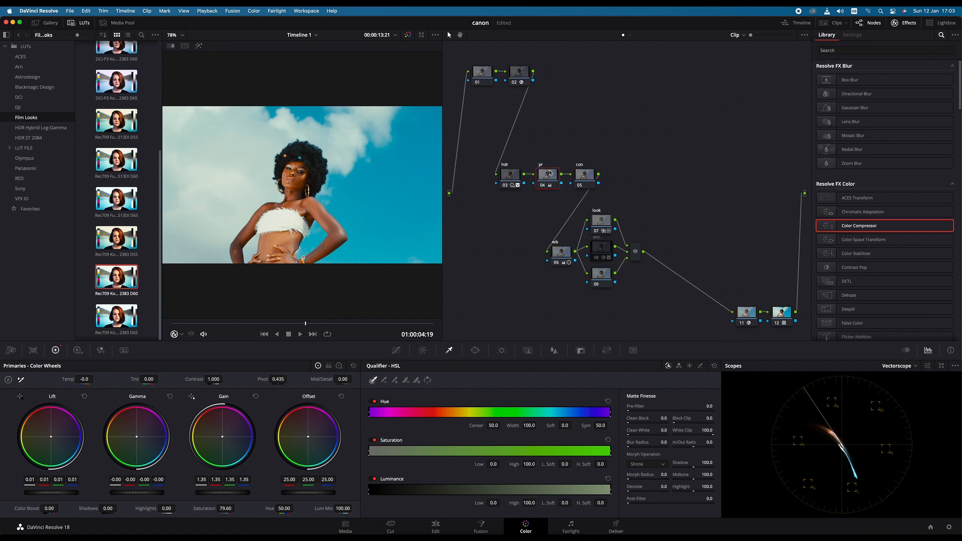
drag(224, 509, 207, 524)
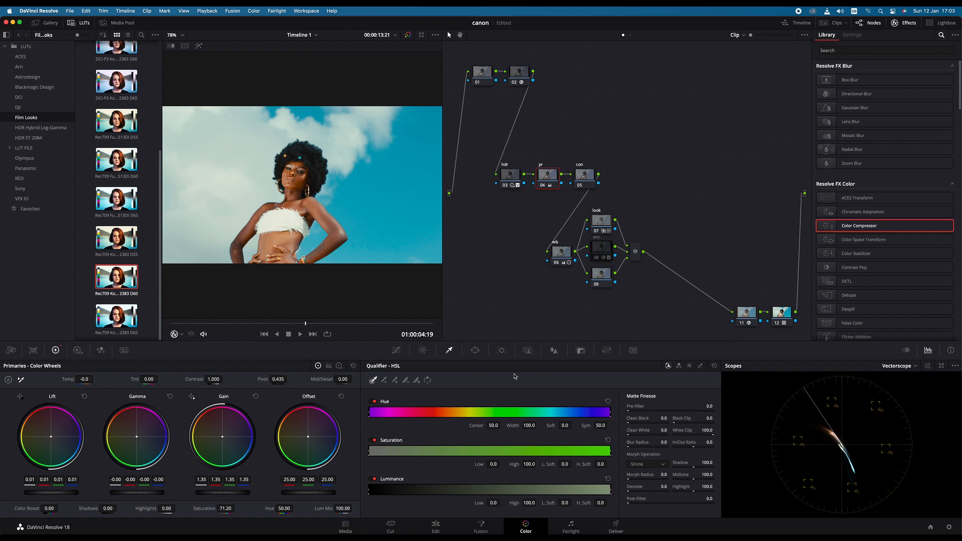
click(597, 260)
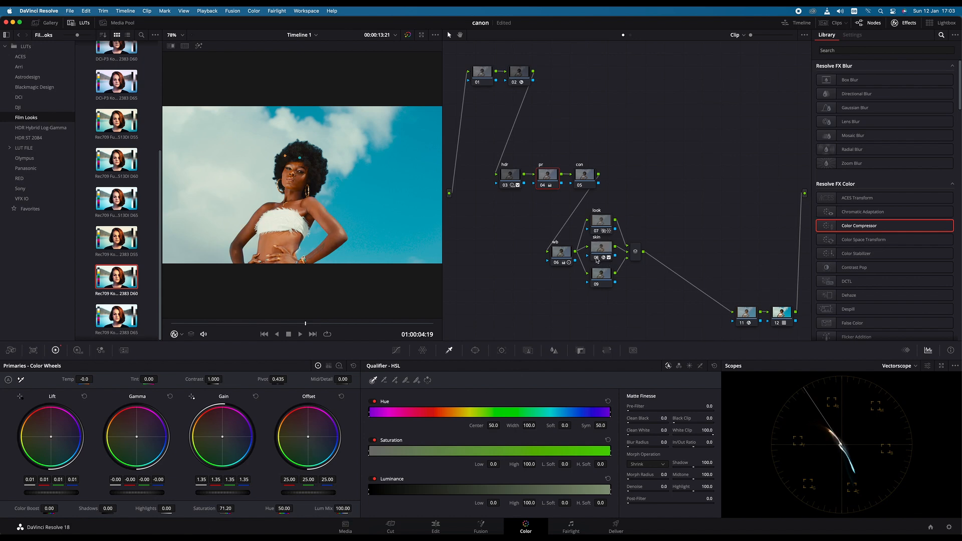
click(597, 260)
click(597, 260)
- Ease the wb node's Shadow log wheel to 0.04, -0.01, -0.05
click(564, 252)
click(339, 367)
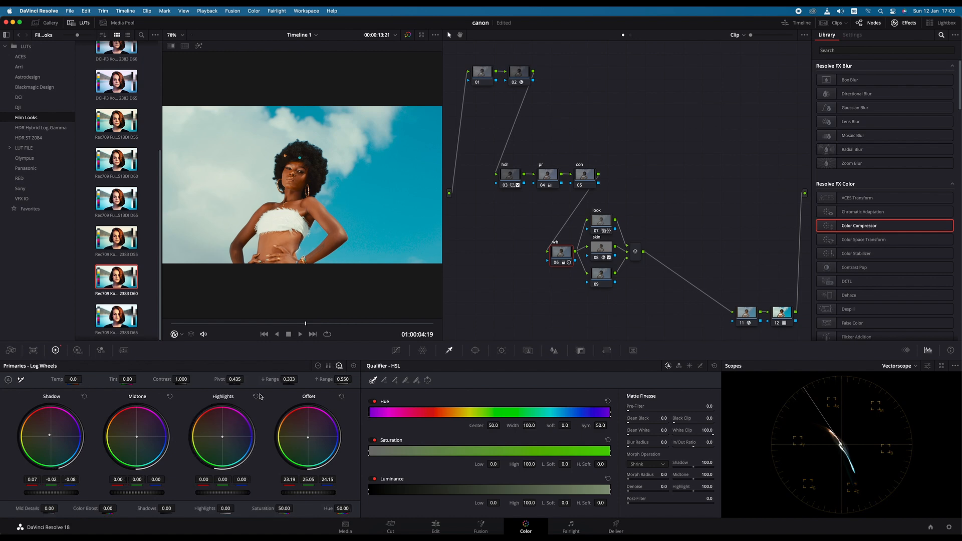
drag(50, 434, 50, 437)
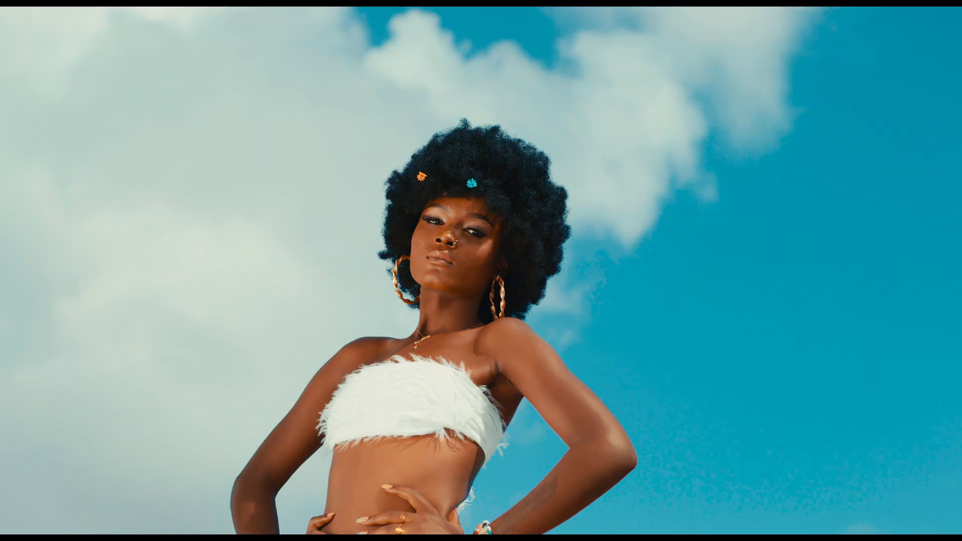
- Check the graded frame in full-screen view and return to the Color page layout
key(super+f)
key(super+f)
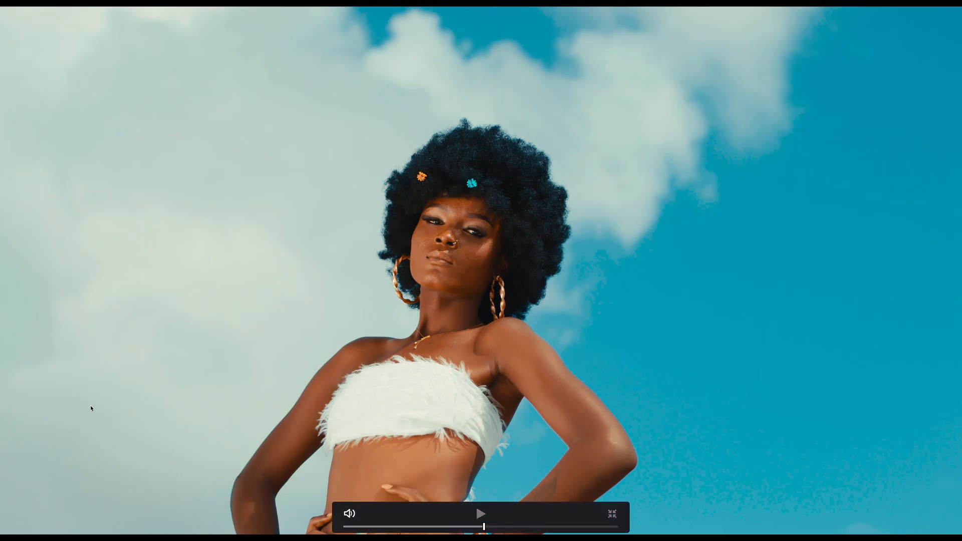
key(super+f)
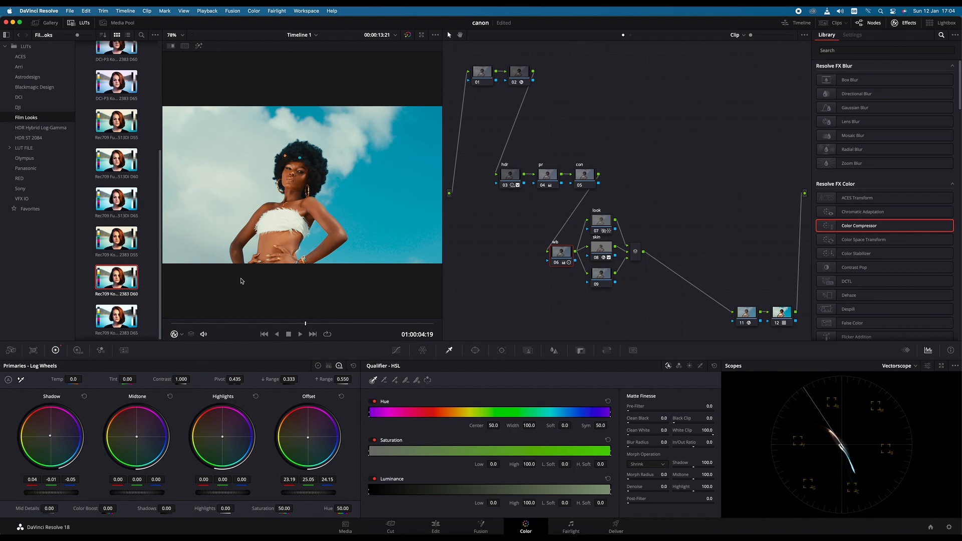
- Fine-tune the skin node's Offset color balance and select node 09, the lowest parallel node
click(599, 248)
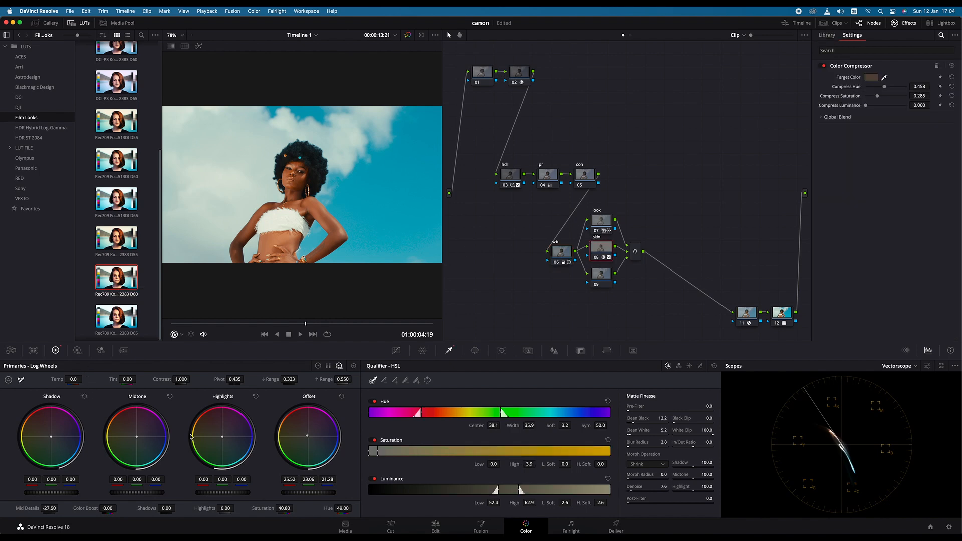
drag(307, 439, 308, 437)
click(599, 274)
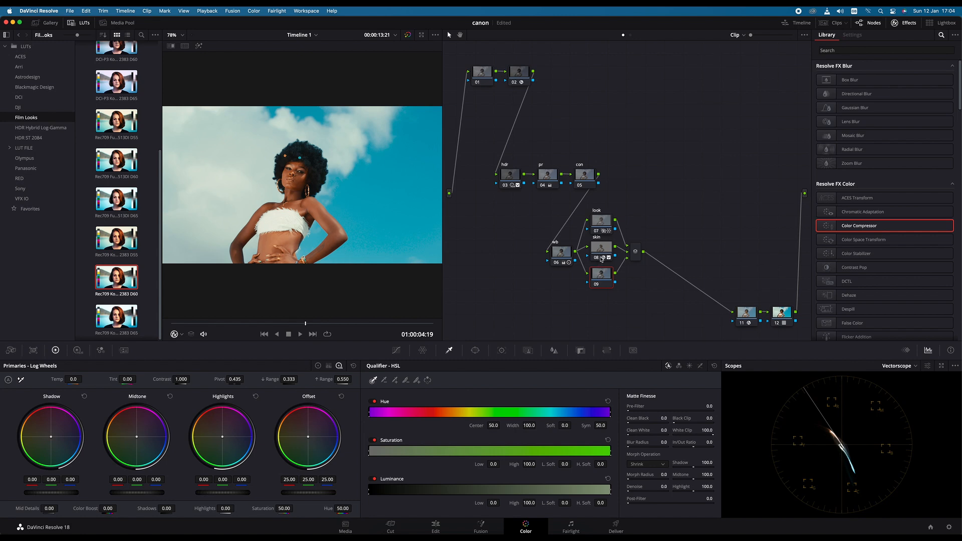
- Add an outside node from the skin node and place it directly below node 09
mouse_move(602, 259)
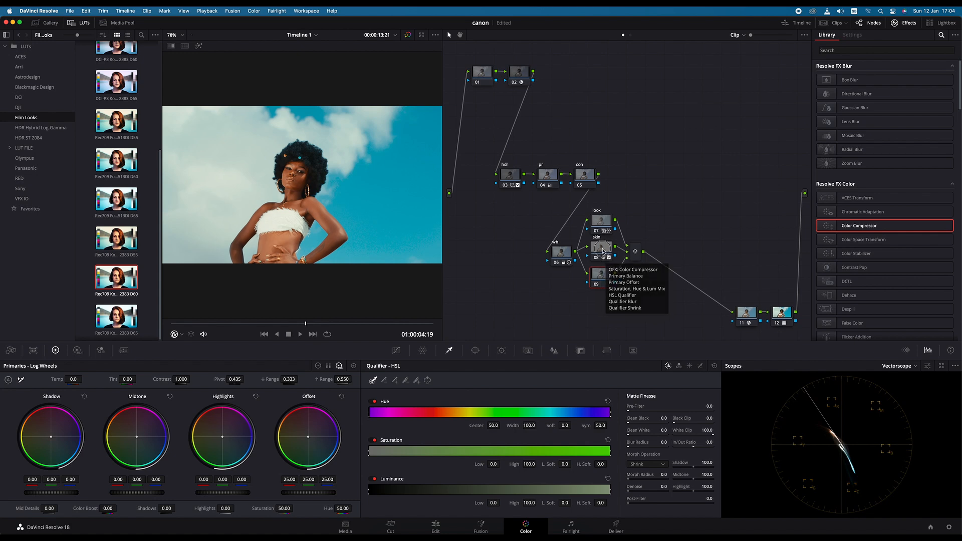
right_click(604, 259)
click(594, 246)
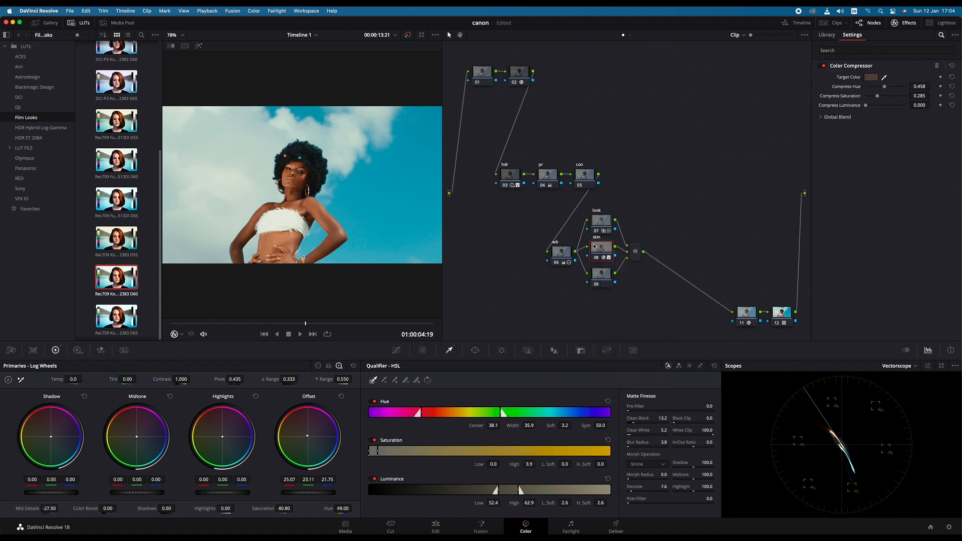
key(alt+s)
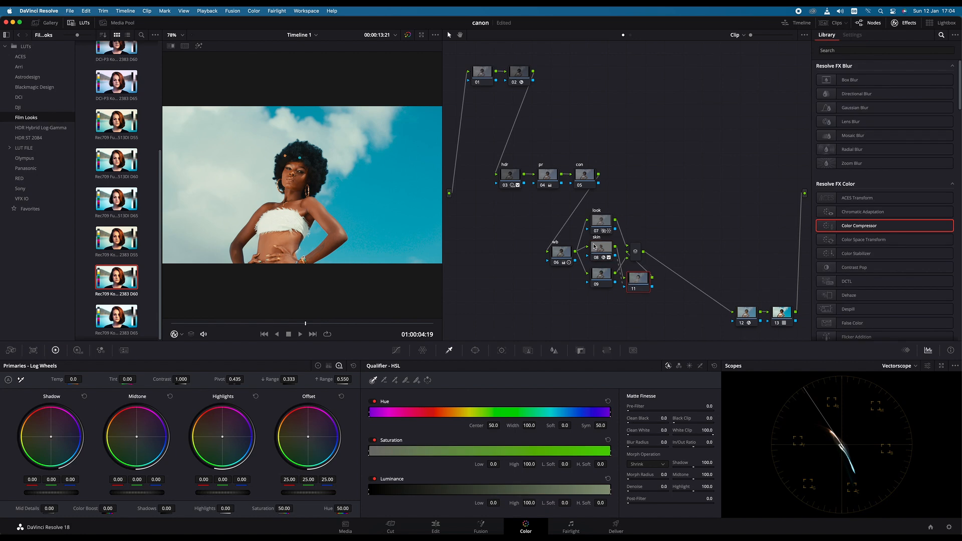
drag(634, 280, 597, 299)
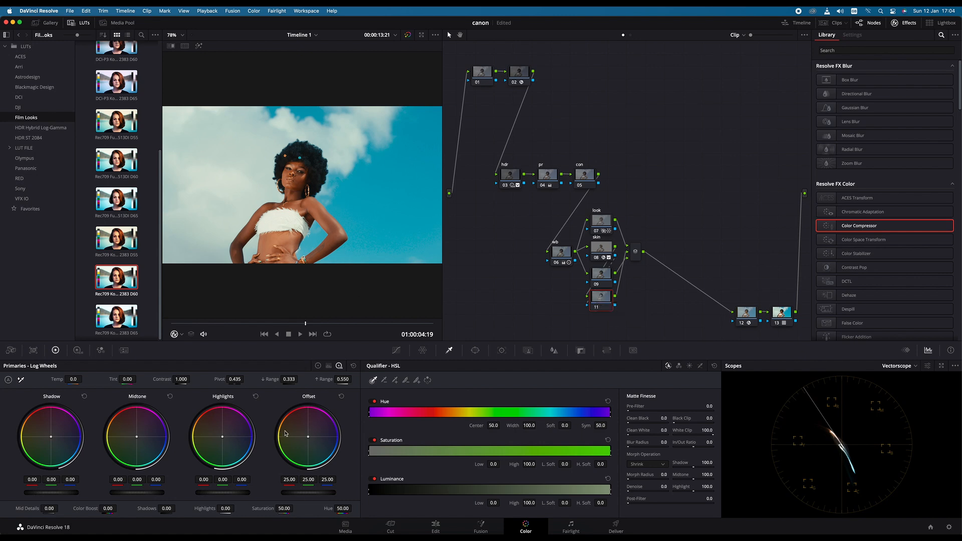
- Shift the outside node's Offset wheel to 23.43, 25.51, 24.23 and set its Saturation to 40
drag(308, 440, 309, 440)
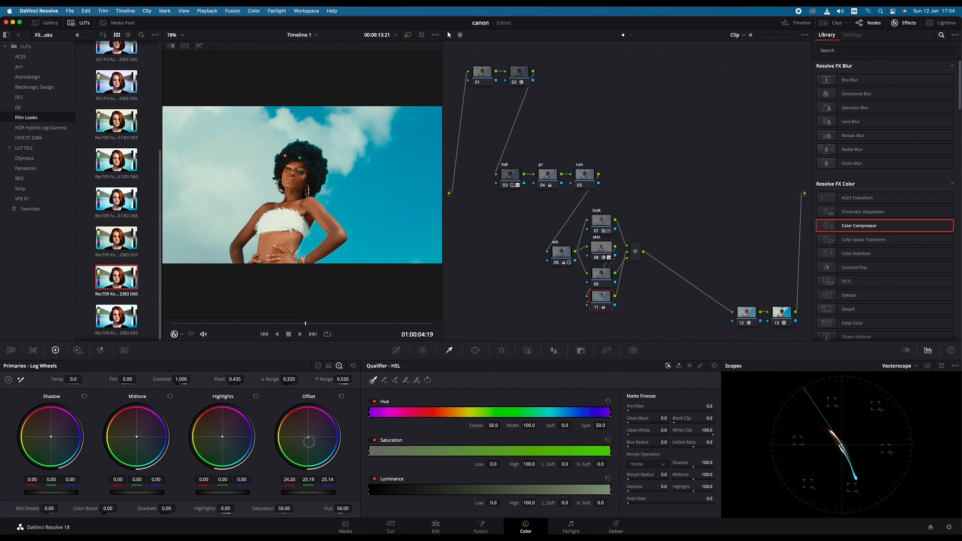
mouse_move(309, 442)
mouse_down()
mouse_move(291, 441)
mouse_move(305, 444)
mouse_up()
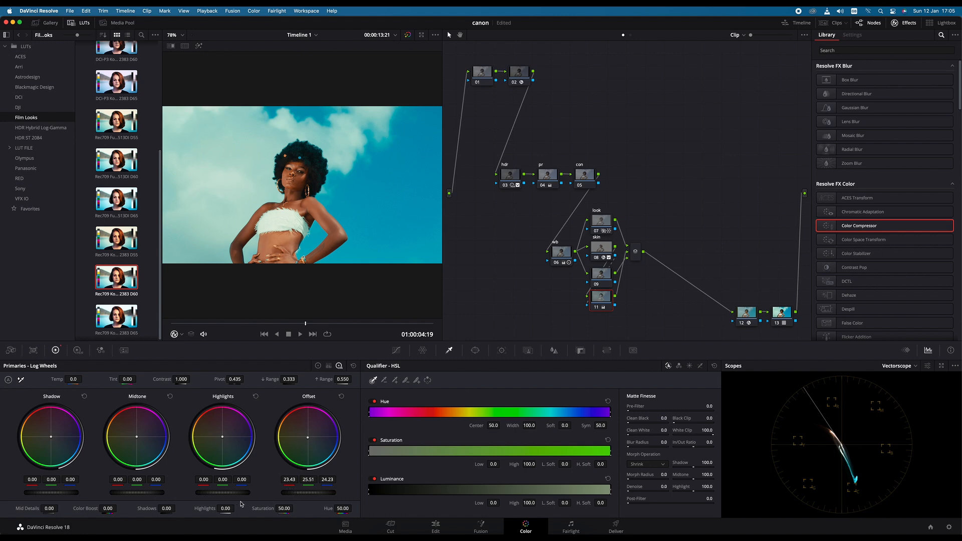
drag(283, 508, 246, 514)
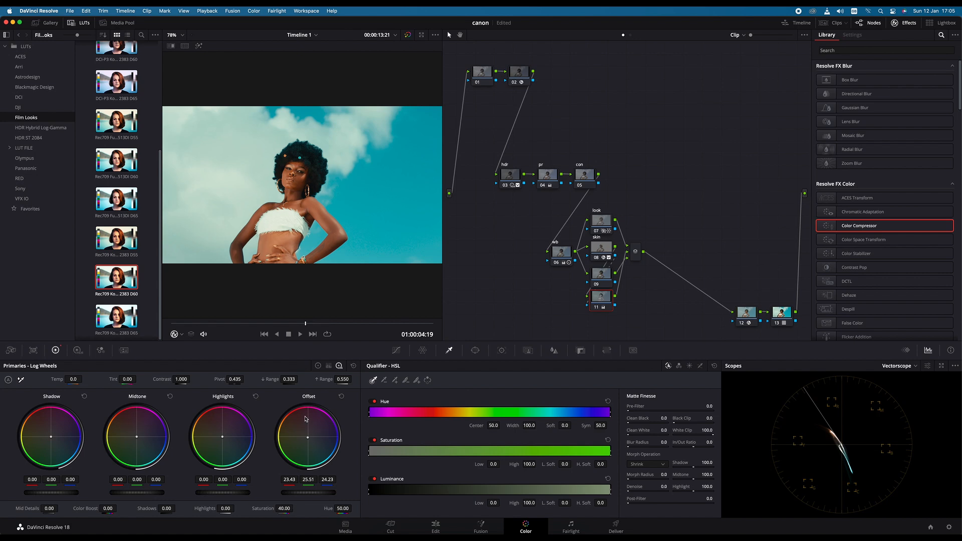
- Label the first node nr and set its Temporal NR to 2 frames
click(636, 251)
click(478, 72)
right_click(482, 73)
click(504, 89)
click(125, 351)
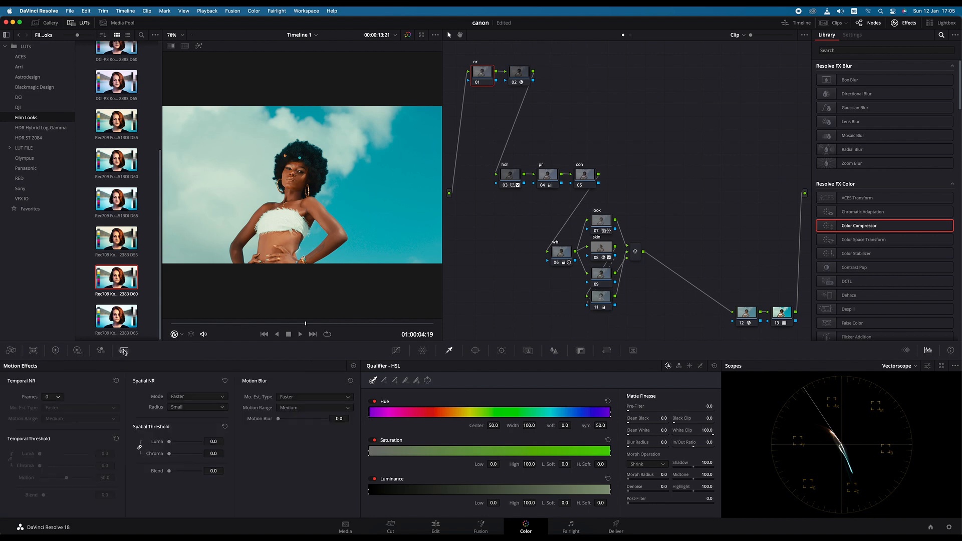
click(58, 399)
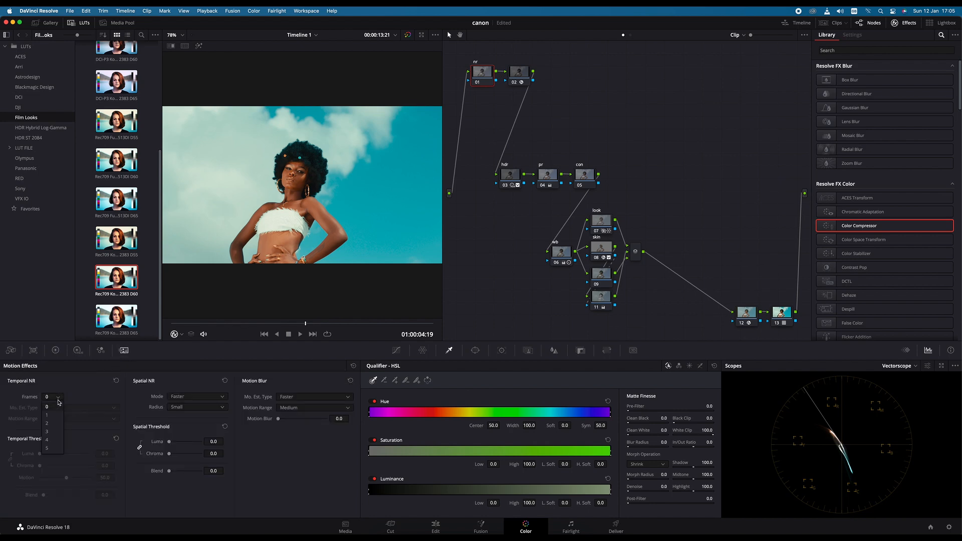
click(52, 425)
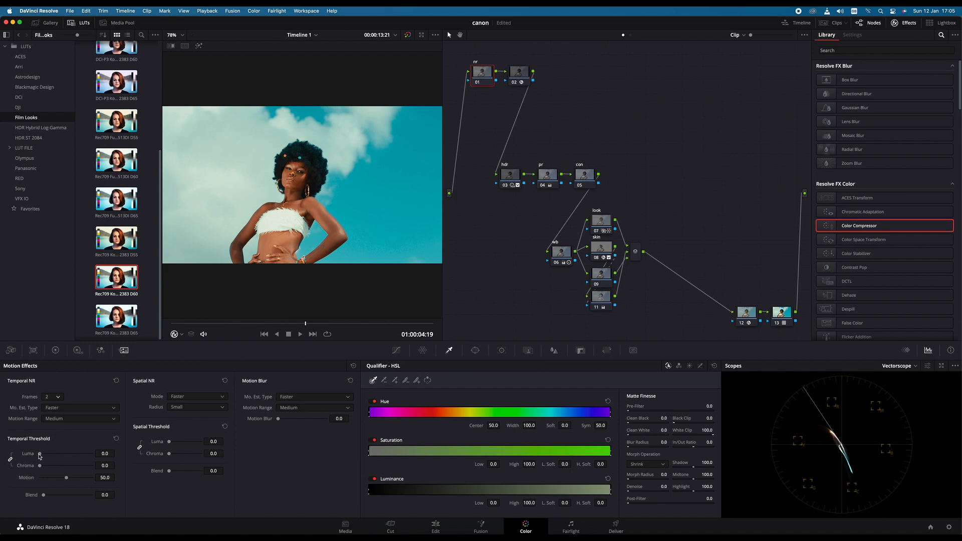
- Set the nr node's temporal Luma and Chroma thresholds to 9.9 and its spatial Chroma threshold to 9.2
drag(43, 455, 45, 456)
drag(45, 455, 45, 454)
drag(169, 454, 173, 457)
drag(46, 467, 46, 470)
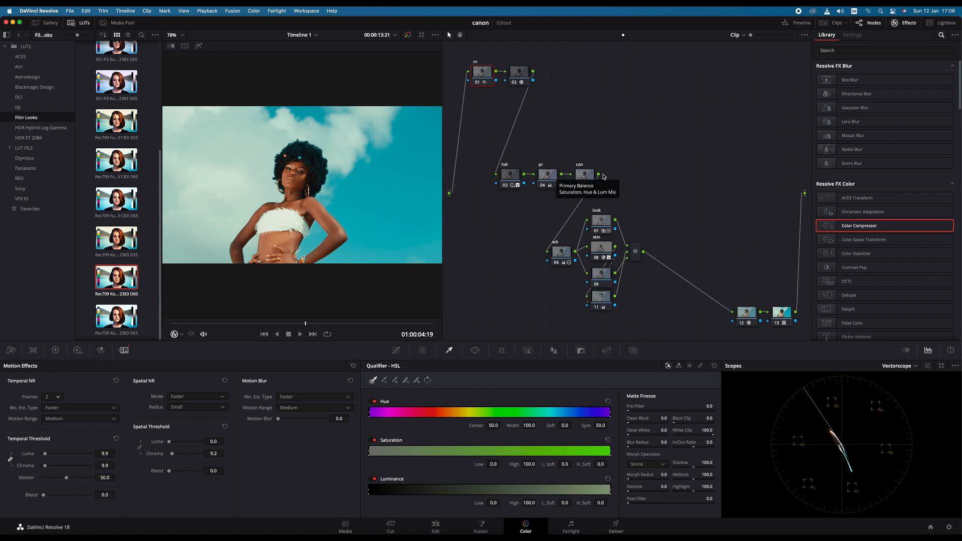
- Add two serial nodes after the parallel mixer and line them up in a row
click(636, 252)
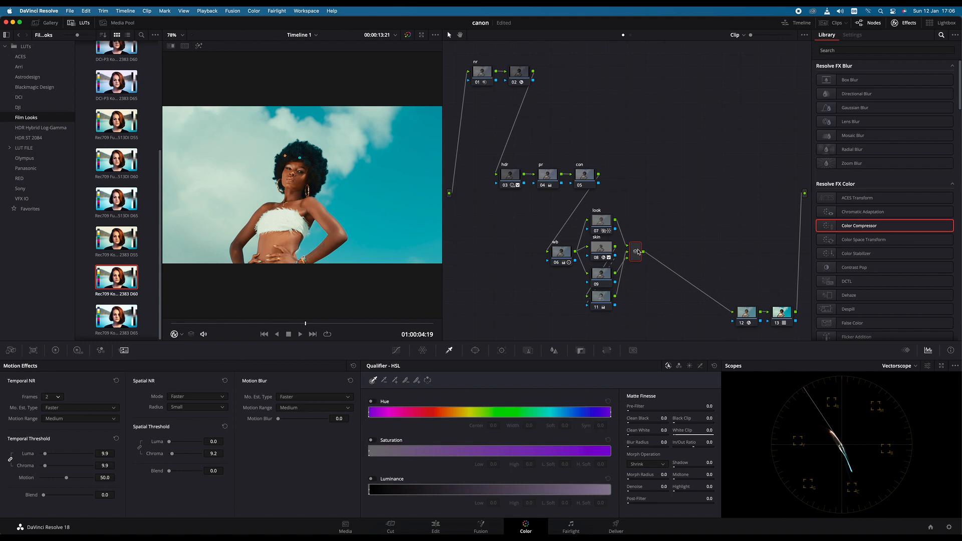
key(alt+s)
key(alt+s)
click(660, 253)
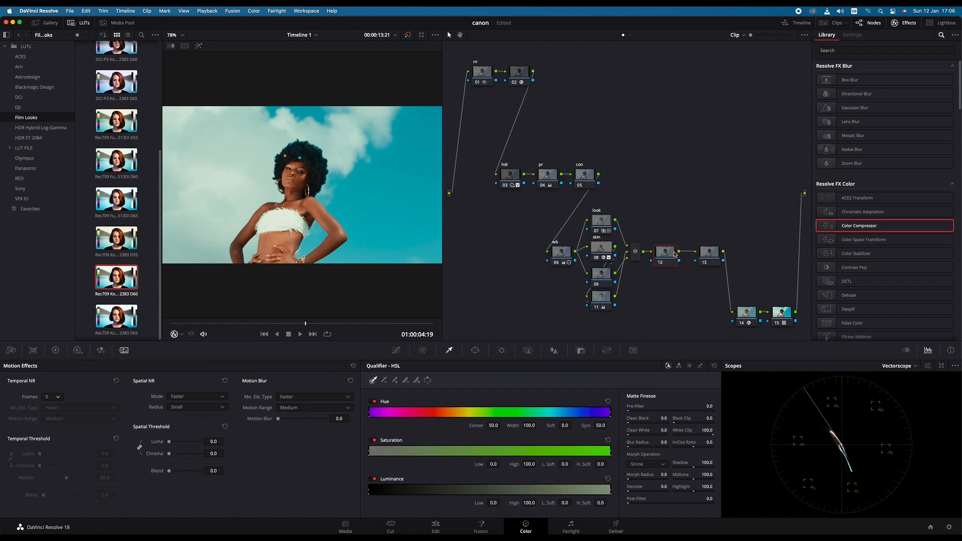
drag(704, 256, 697, 257)
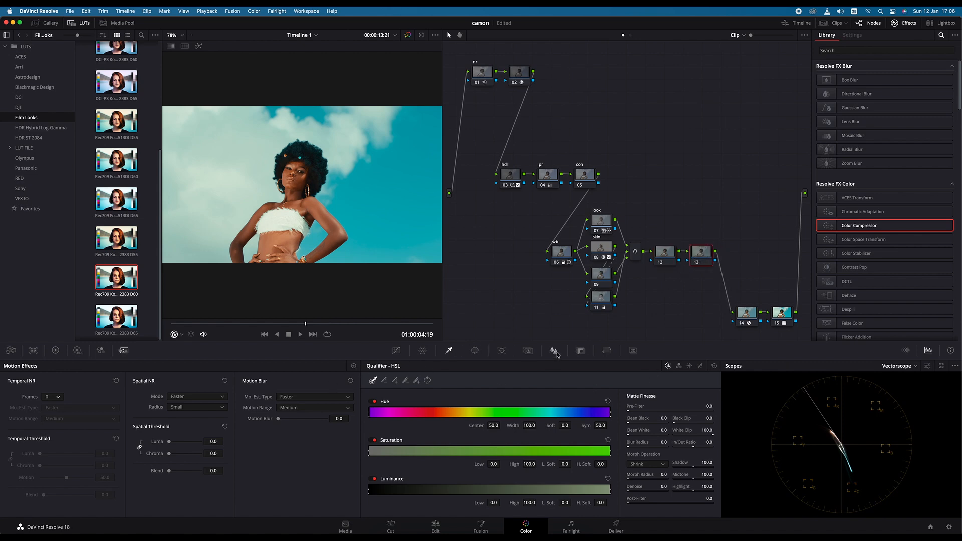
- Set the Blur Radius to 0.47 on node 12, the first node after the parallel mixer
click(660, 255)
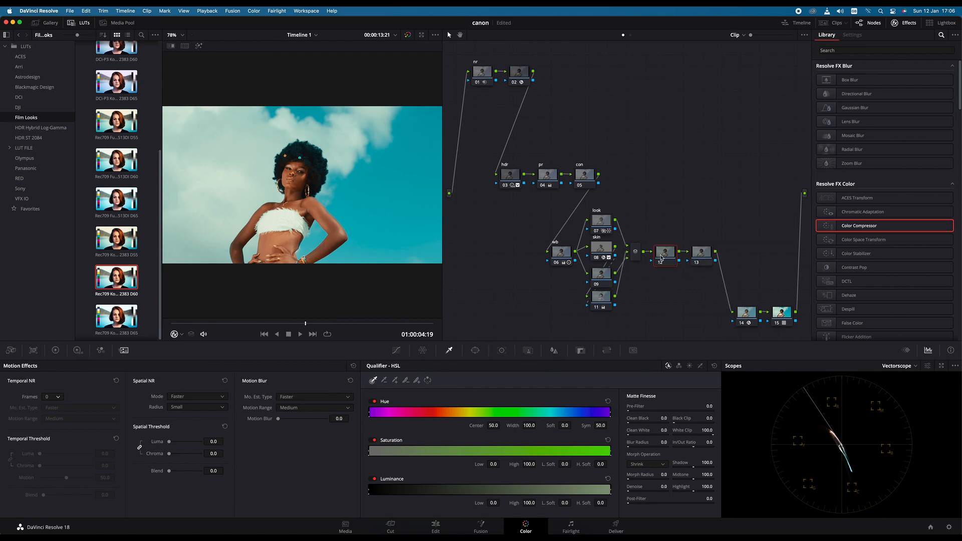
click(554, 350)
drag(422, 432, 424, 435)
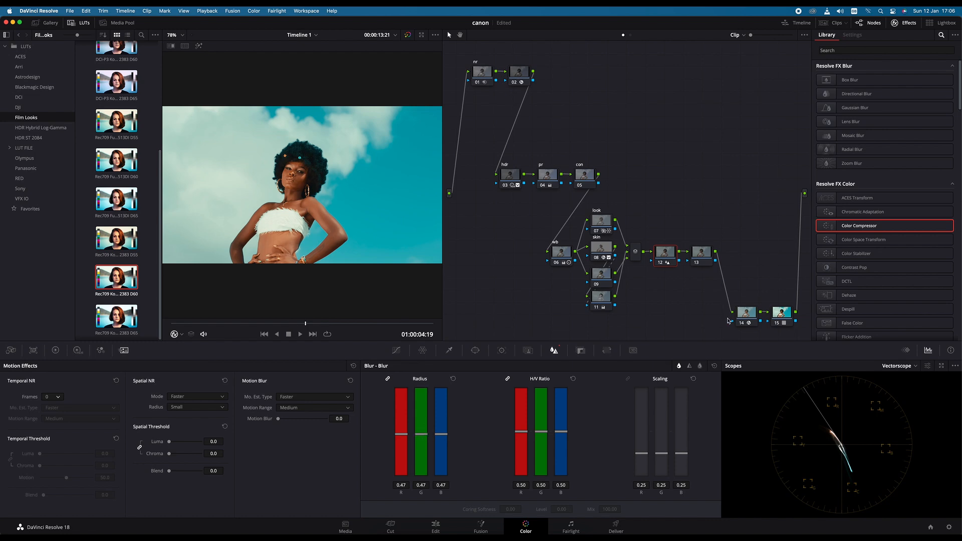
- Apply the Film Grain effect to node 13 and choose the 35mm grain preset
click(706, 253)
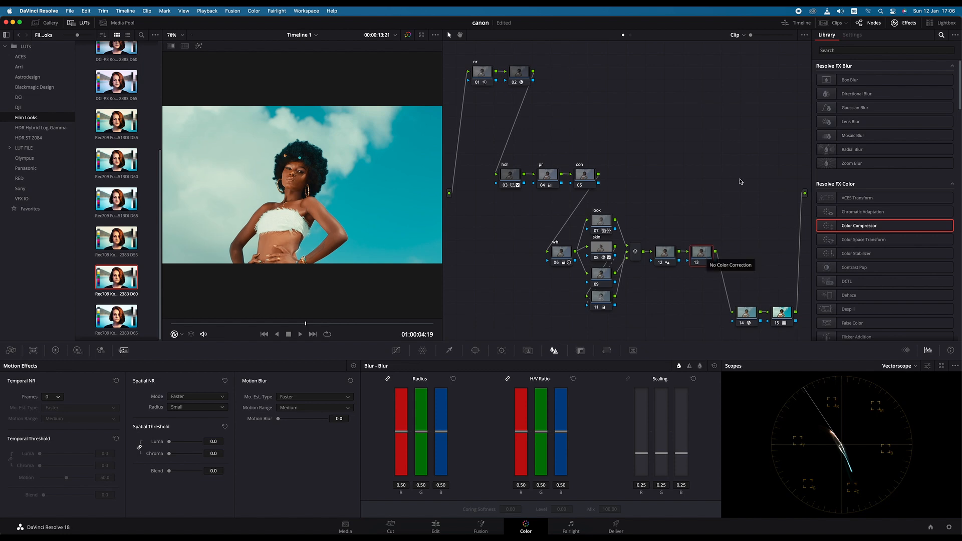
click(939, 49)
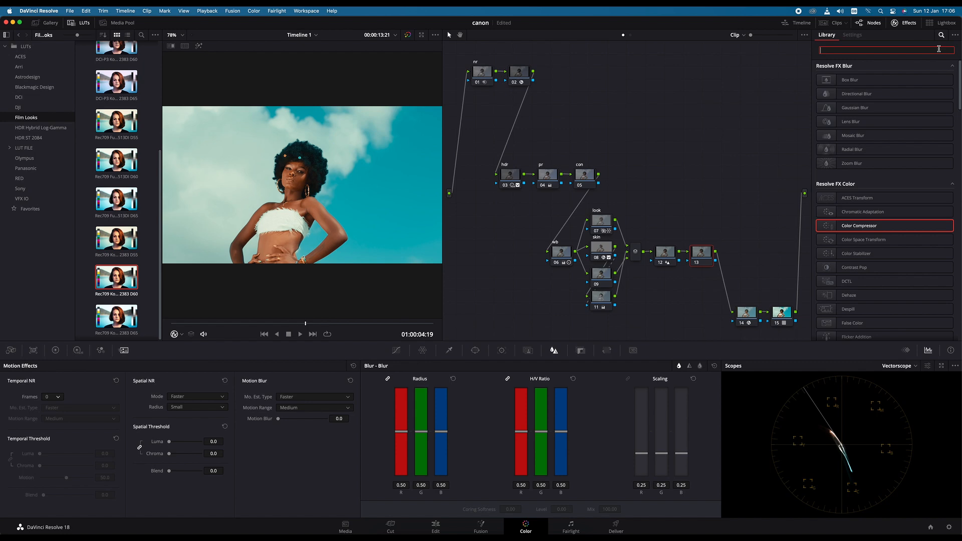
text(film)
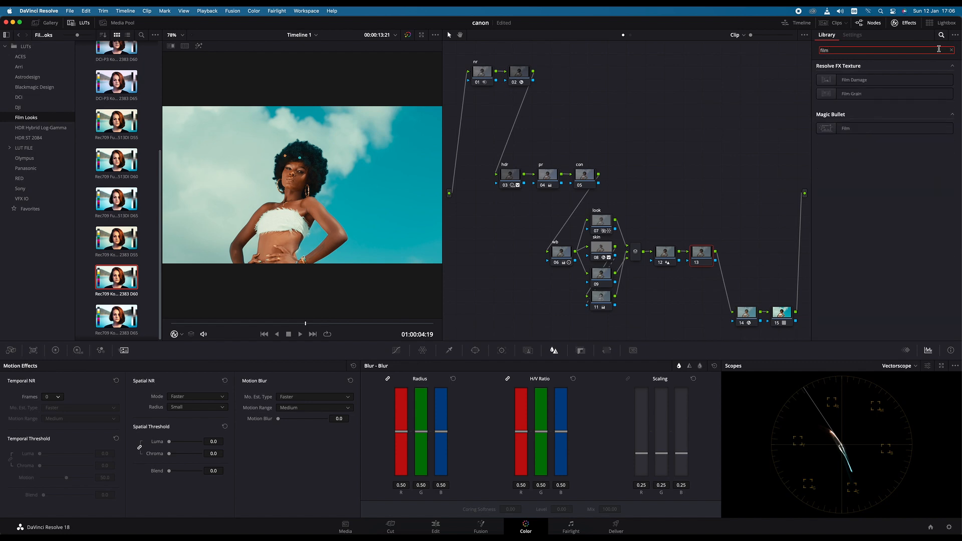
drag(856, 94, 704, 255)
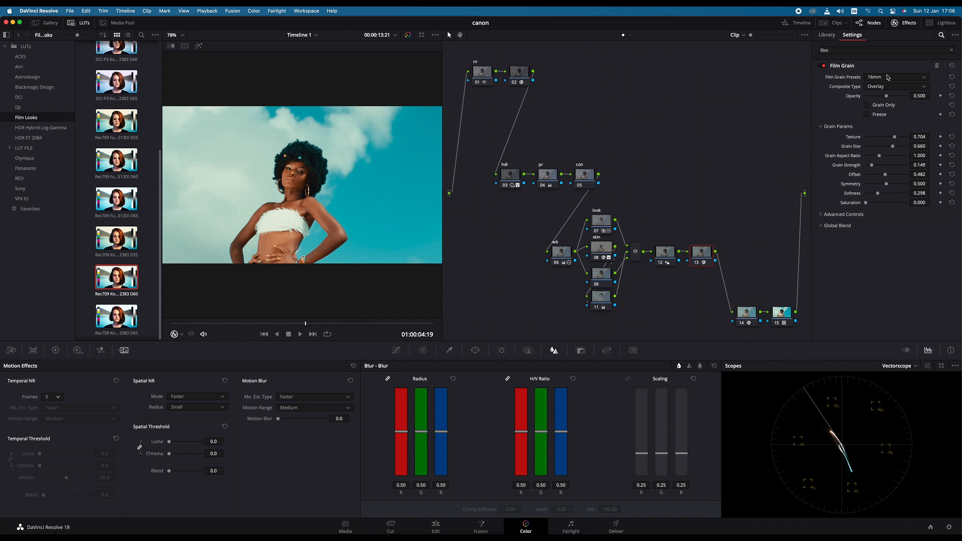
click(925, 79)
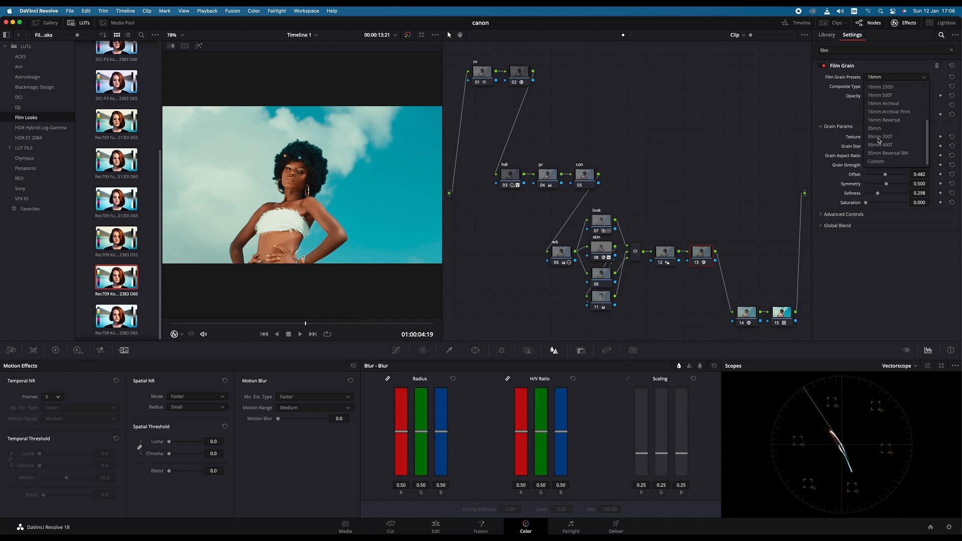
click(875, 128)
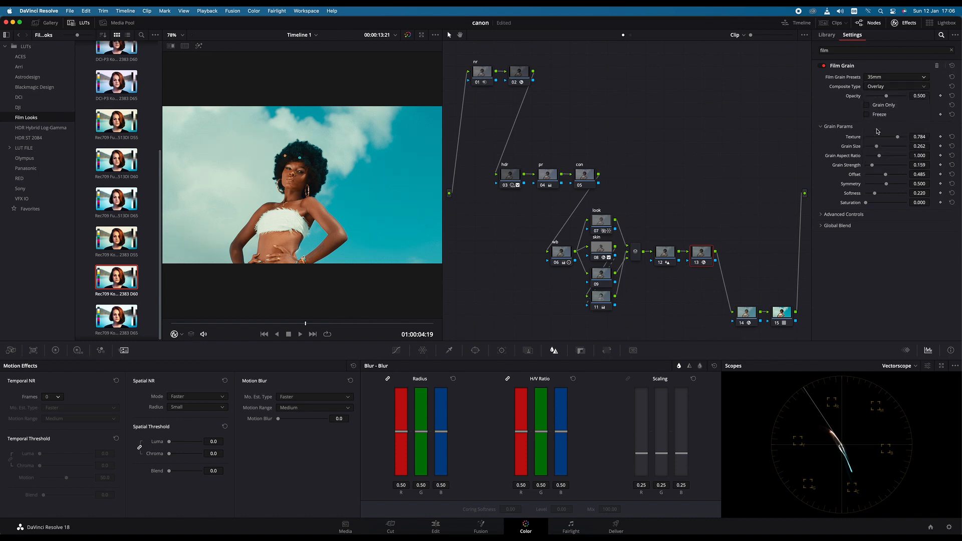